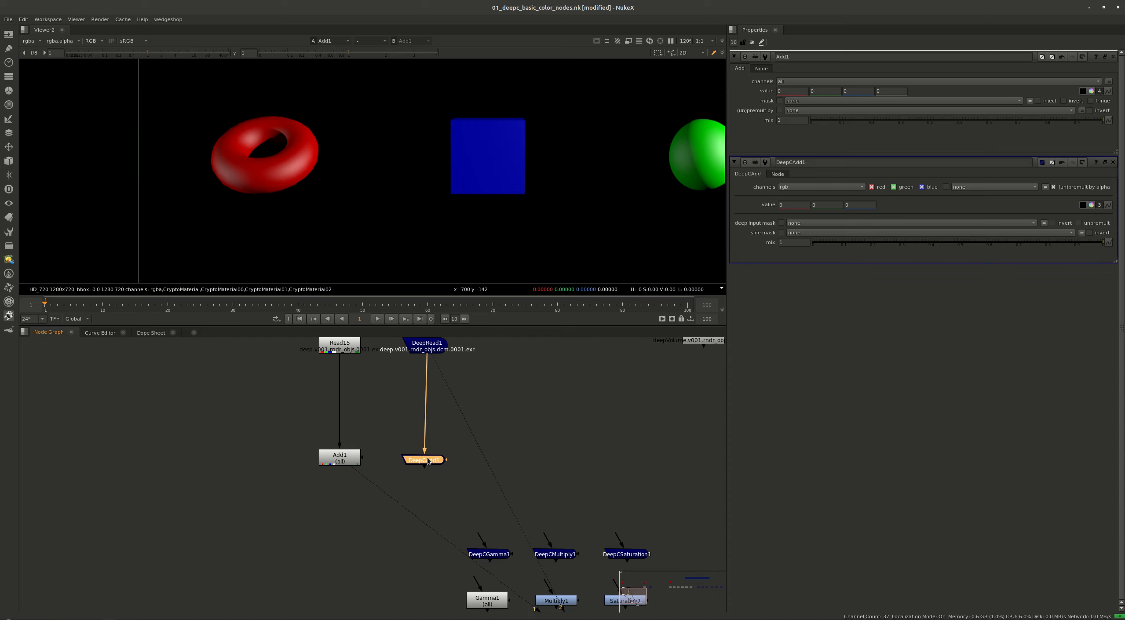
View Add1 in the viewer and link DeepCAdd1's value to Add1's value with an expression
key("1")
key("1")
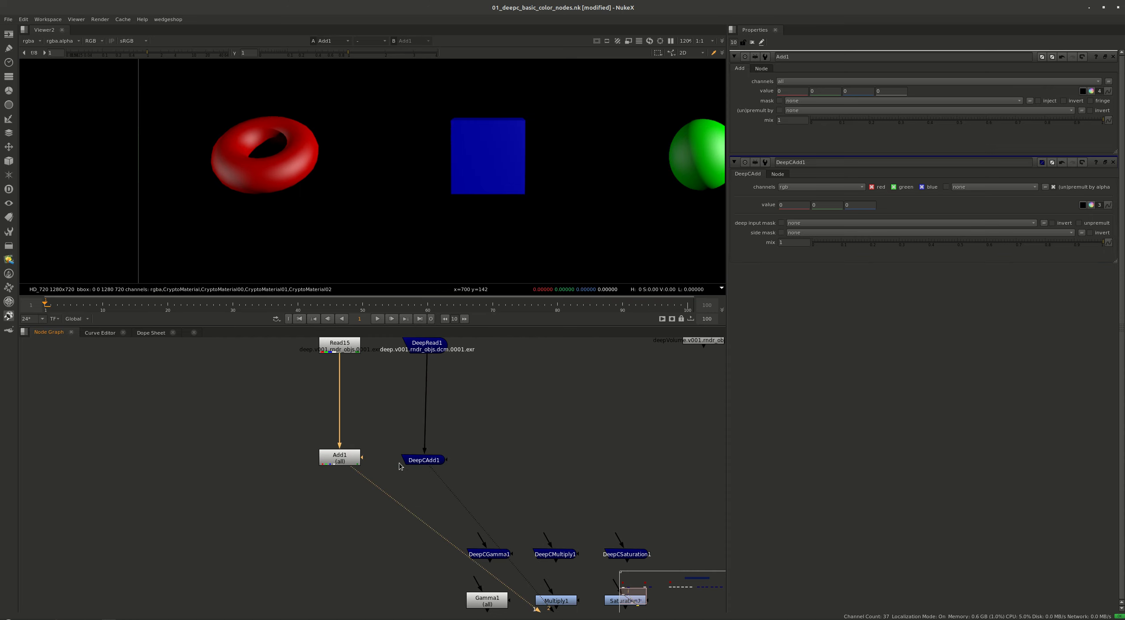
left_click(351, 462)
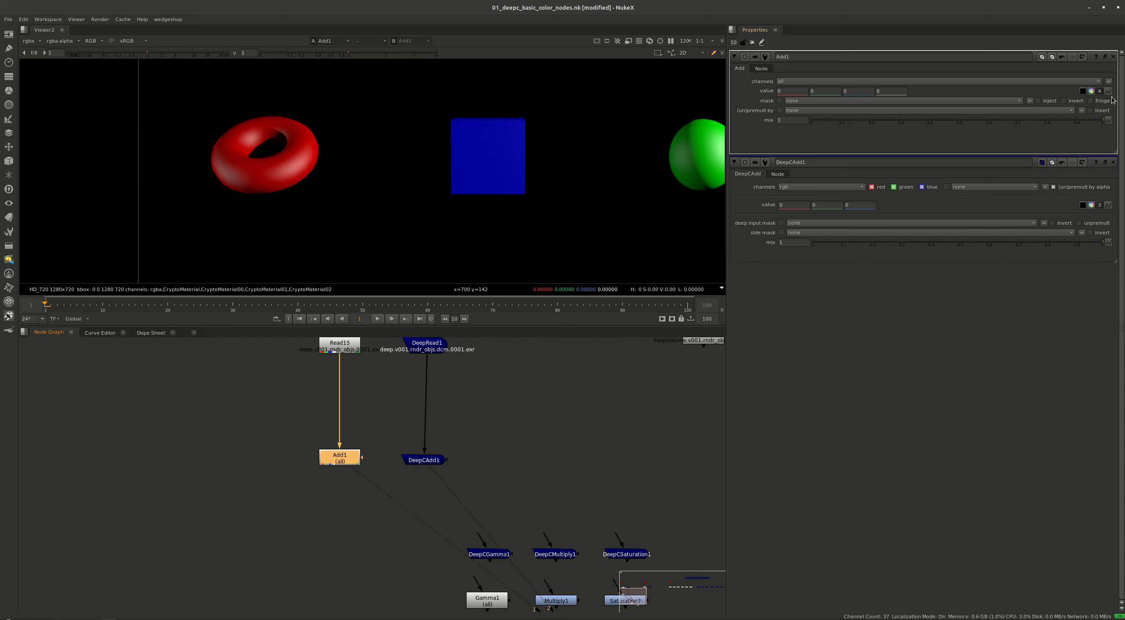
left_click_drag(1108, 91, 1108, 207, "ctrl")
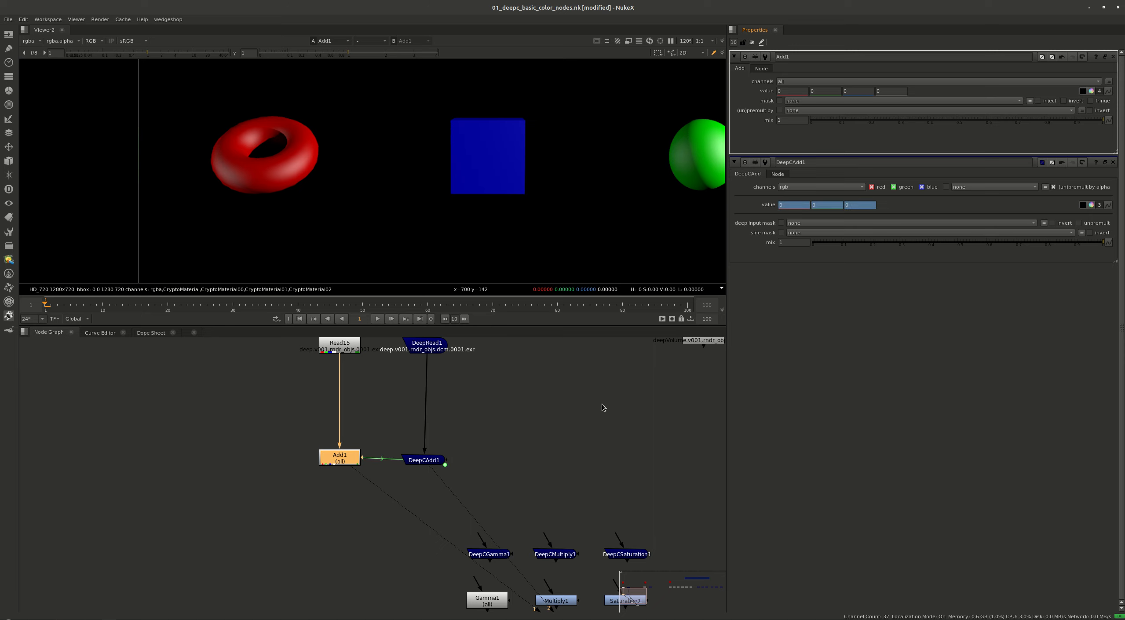
Set Add1's green value to 0.4 and check the whole frame in the viewer
left_click(372, 462)
left_click(827, 90)
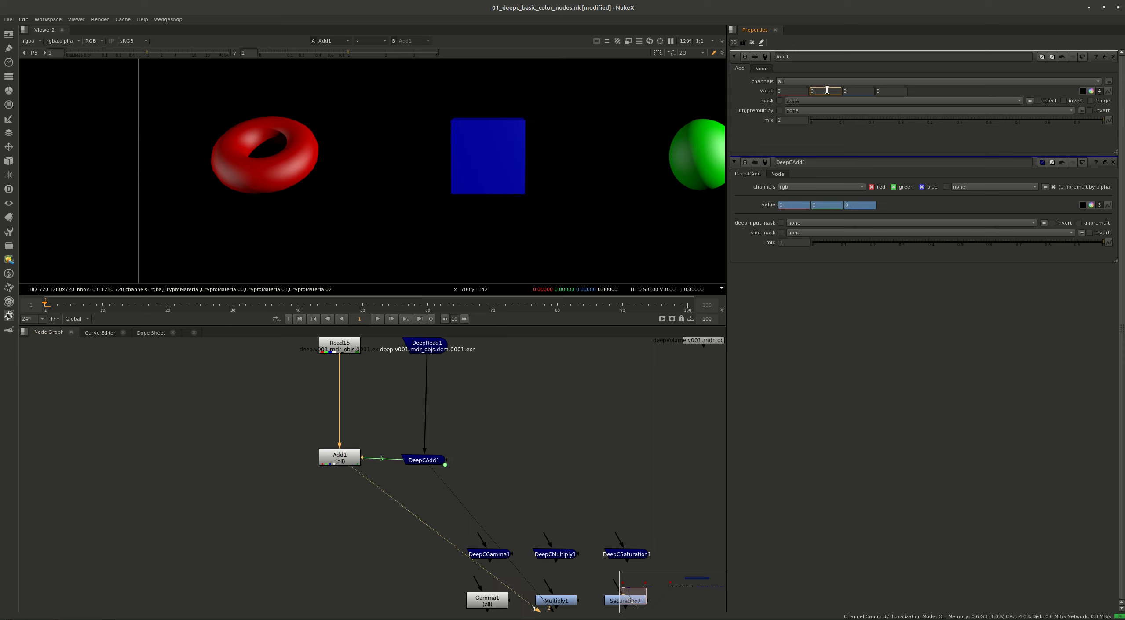
type(".4")
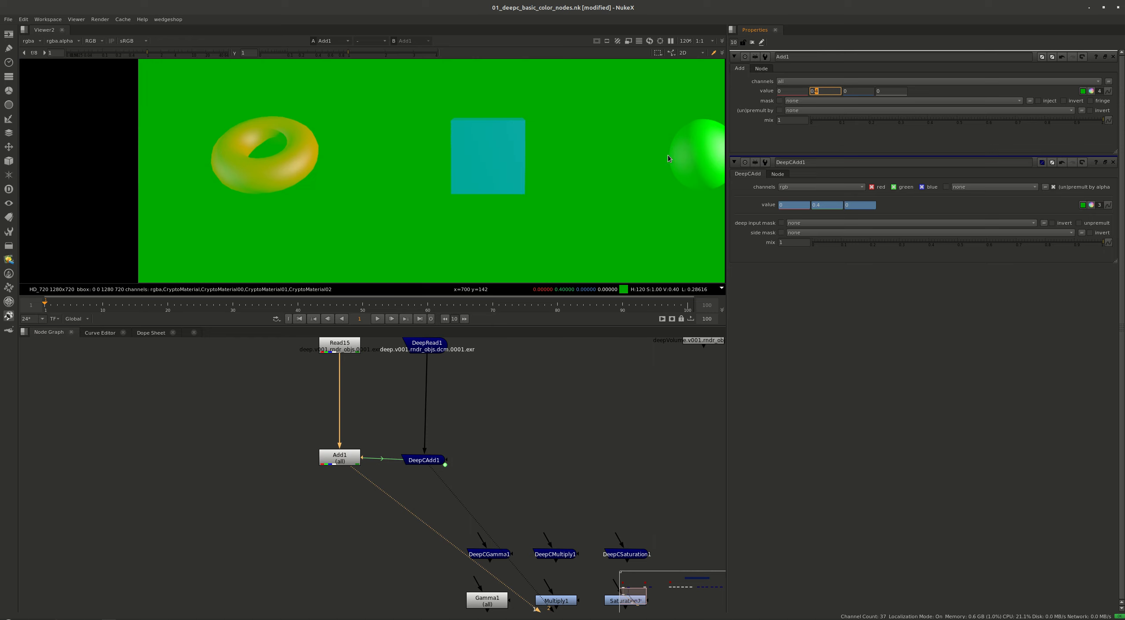
scroll(420, 190, "down", 3)
middle_click_drag(523, 194, 478, 190)
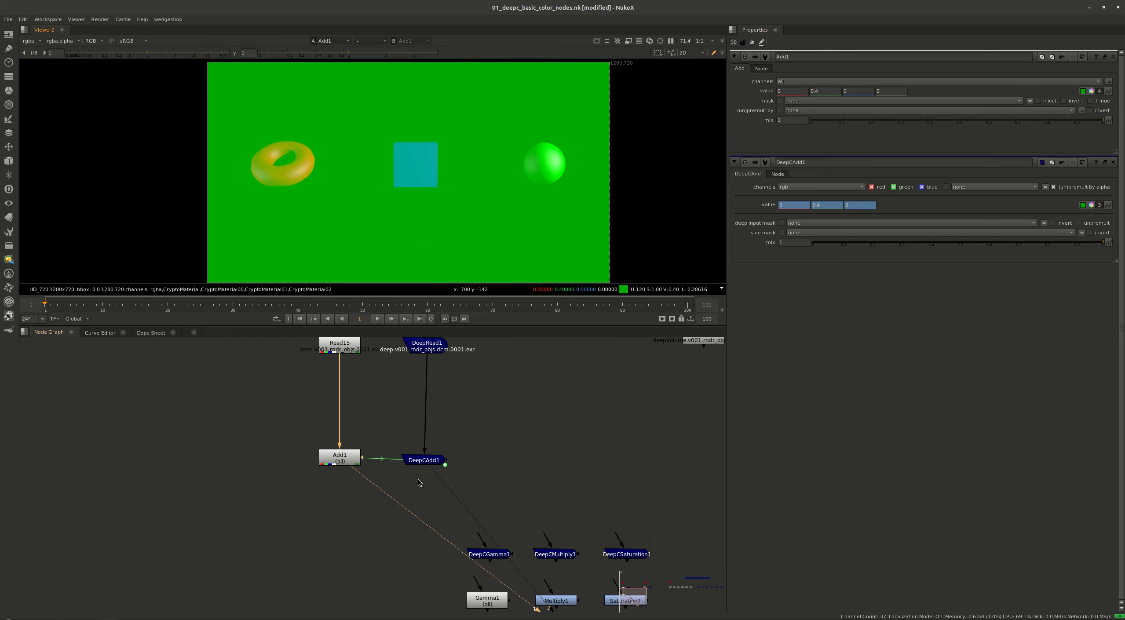
Align DeepCAdd1 beneath DeepRead1 and view its result up close
left_click_drag(427, 464, 430, 462)
key("1")
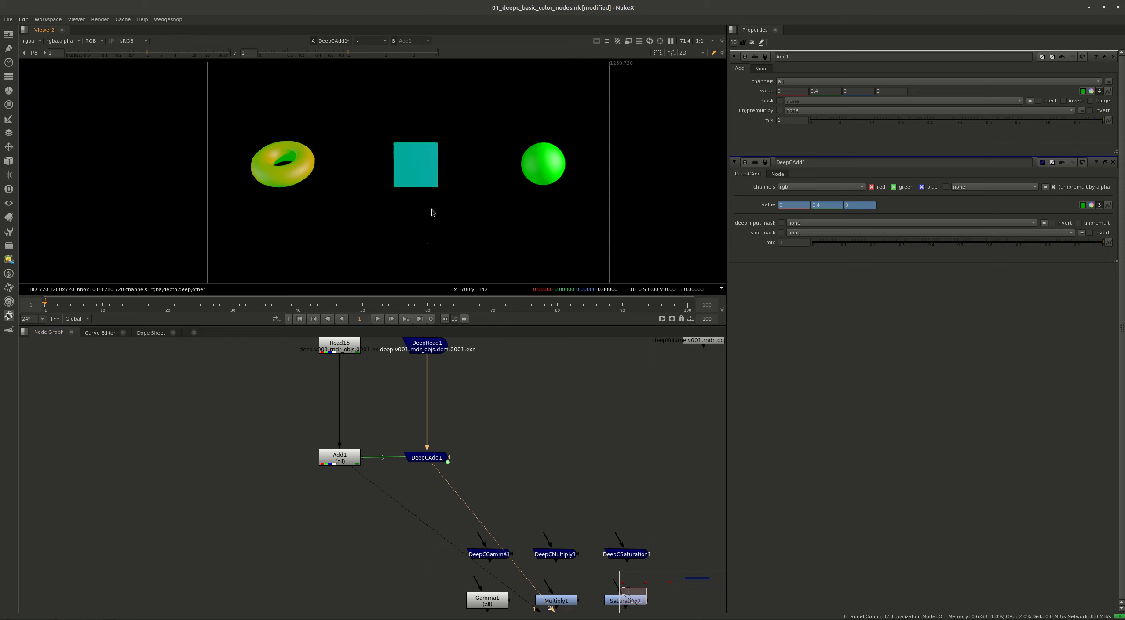
scroll(453, 252, "up", 3)
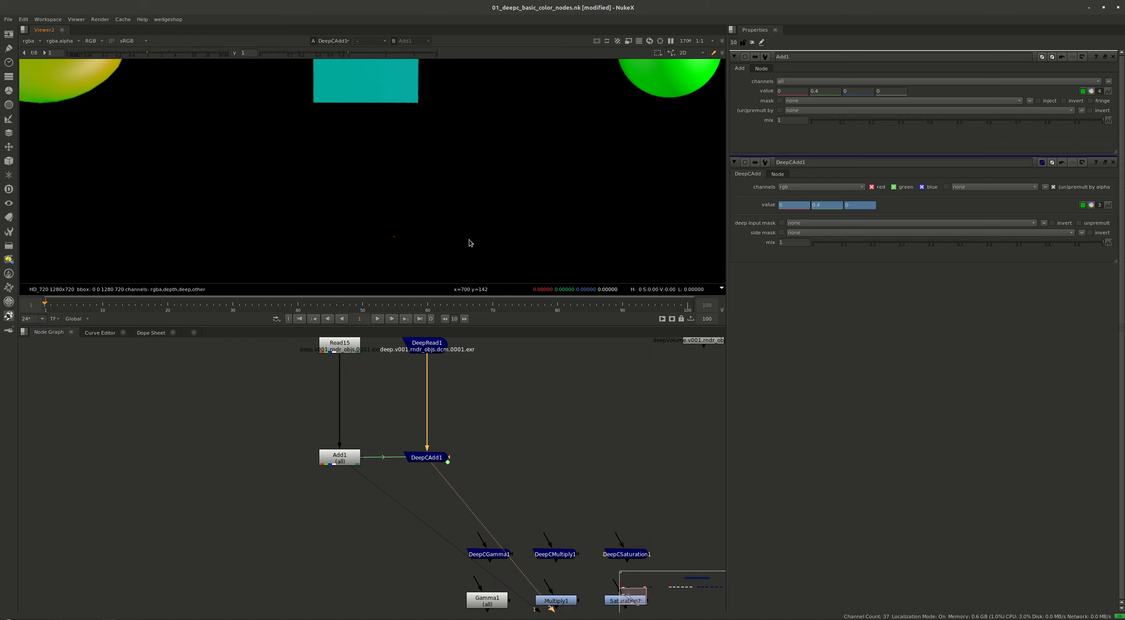
Add a DeepSample node fed by DeepCAdd1 and place its sample point on empty background at about x 346, y 174
left_click(428, 533)
key("Tab")
type("dee")
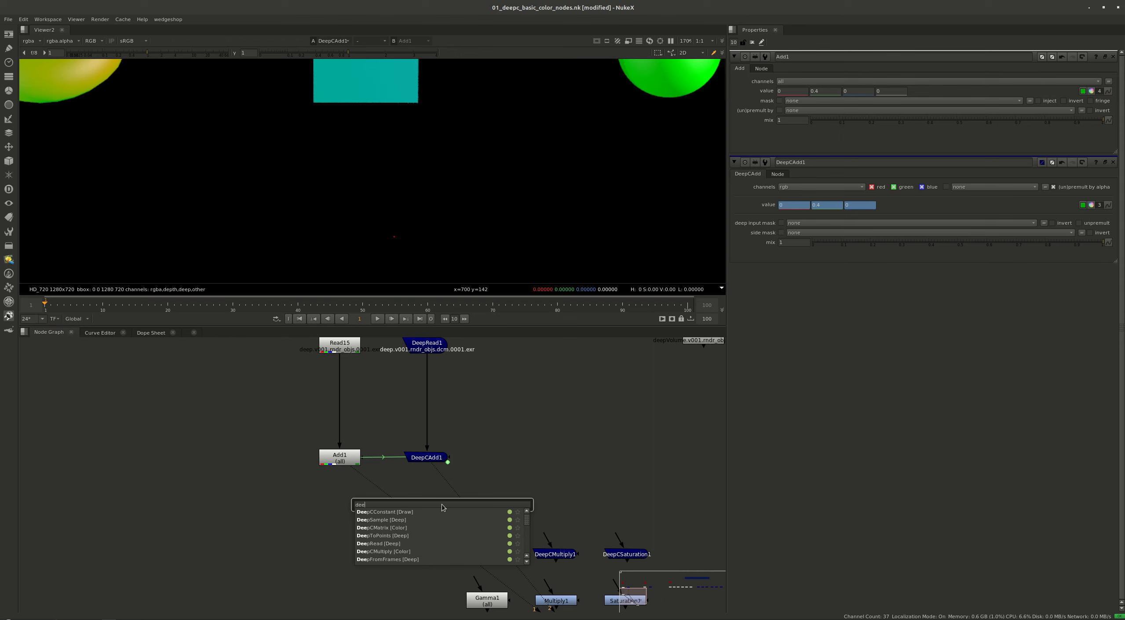
type("psam")
key("Return")
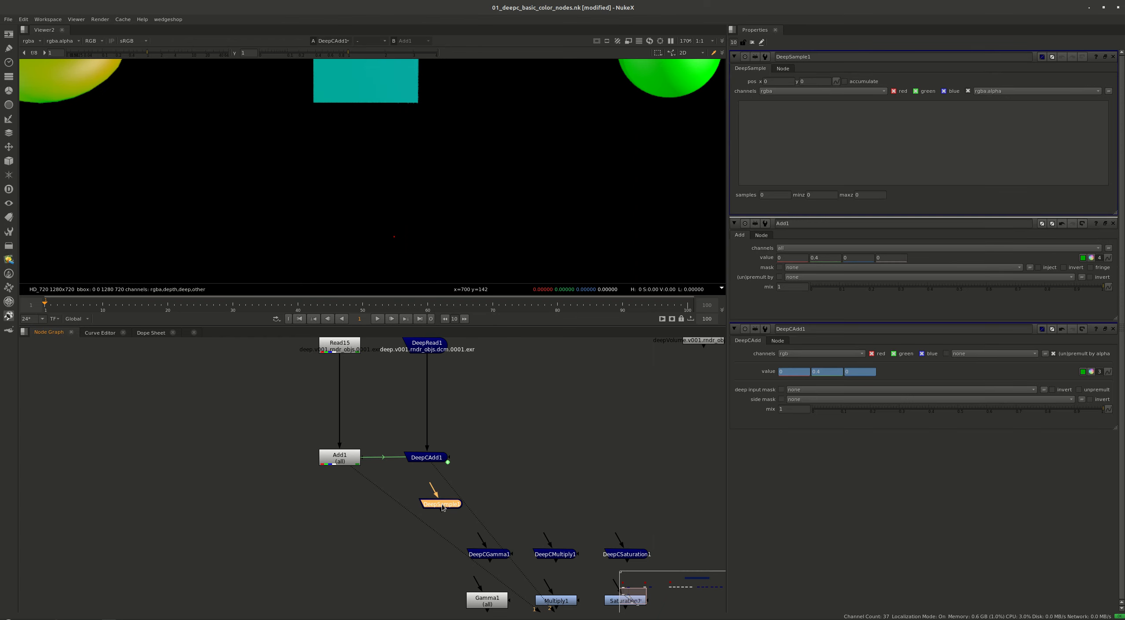
left_click_drag(433, 493, 426, 458)
key("f")
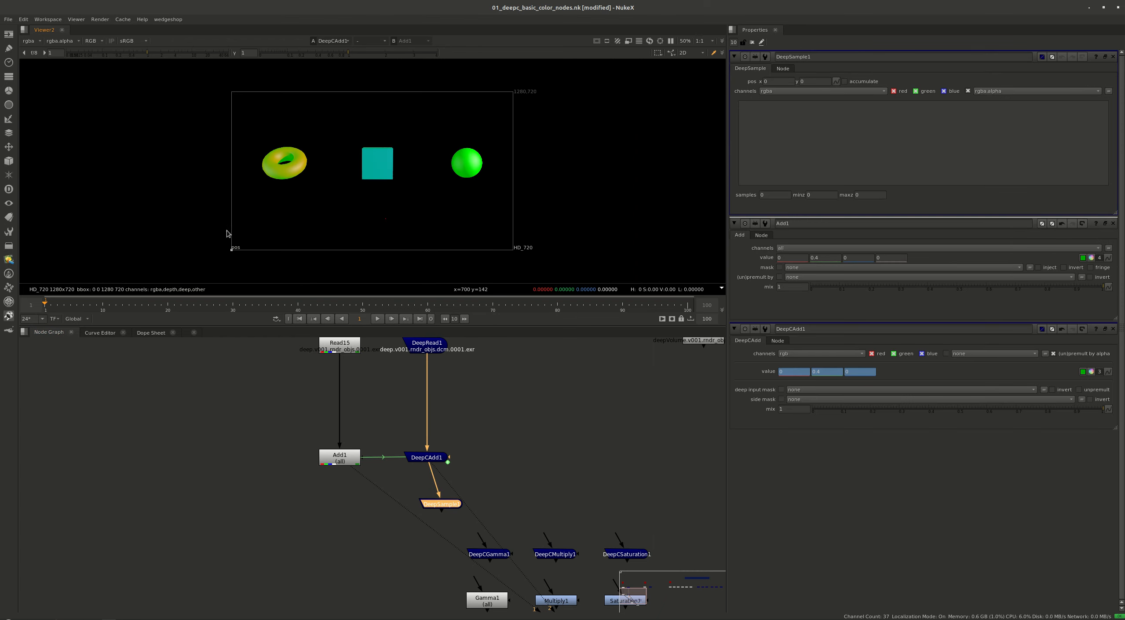
left_click_drag(233, 251, 315, 220)
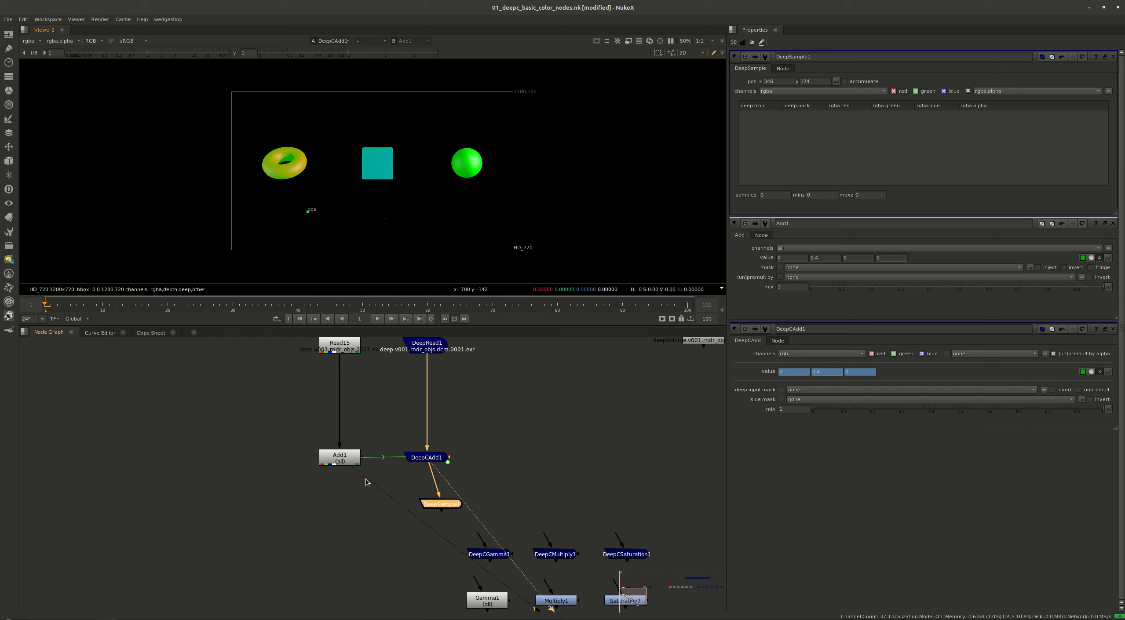
Set Add1's (un)premult by option to rgba.alpha
left_click(347, 459)
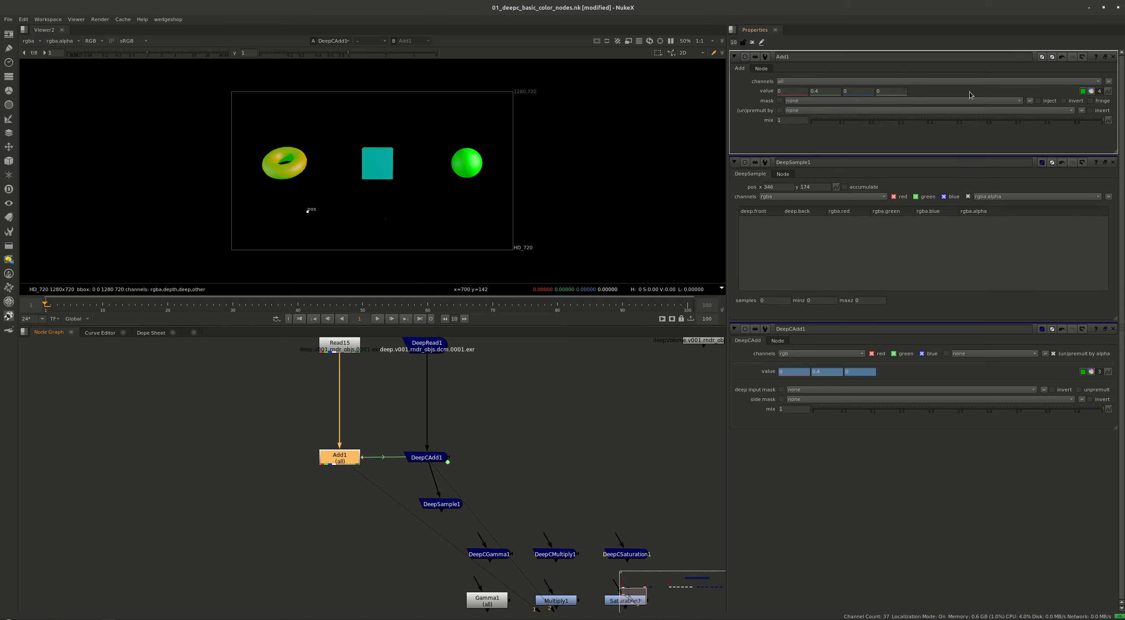
left_click(812, 111)
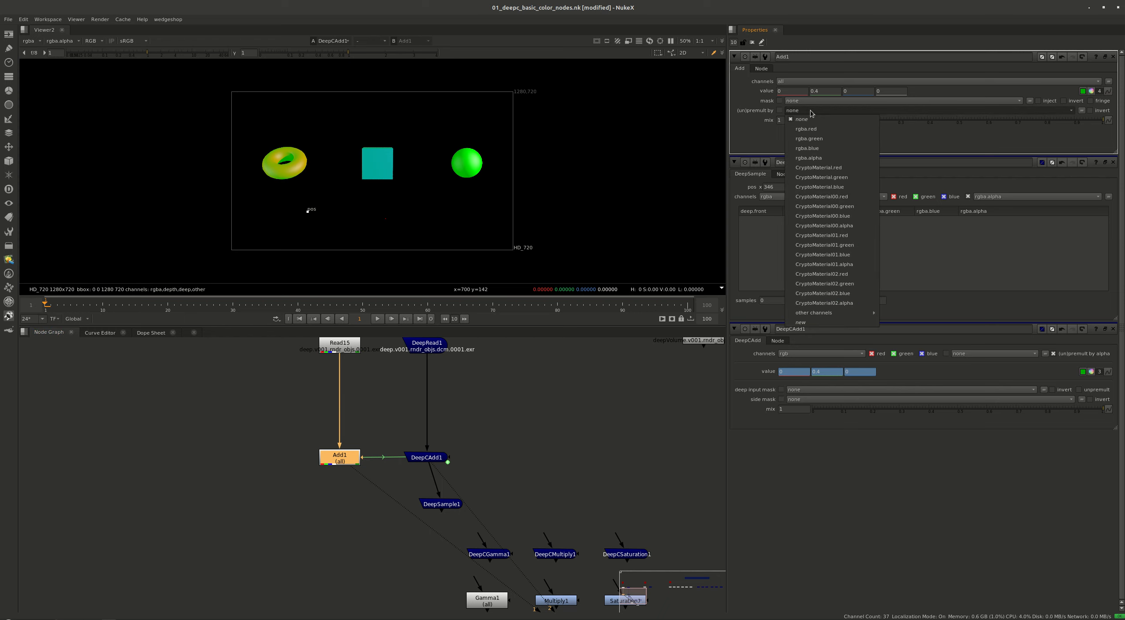
left_click(822, 159)
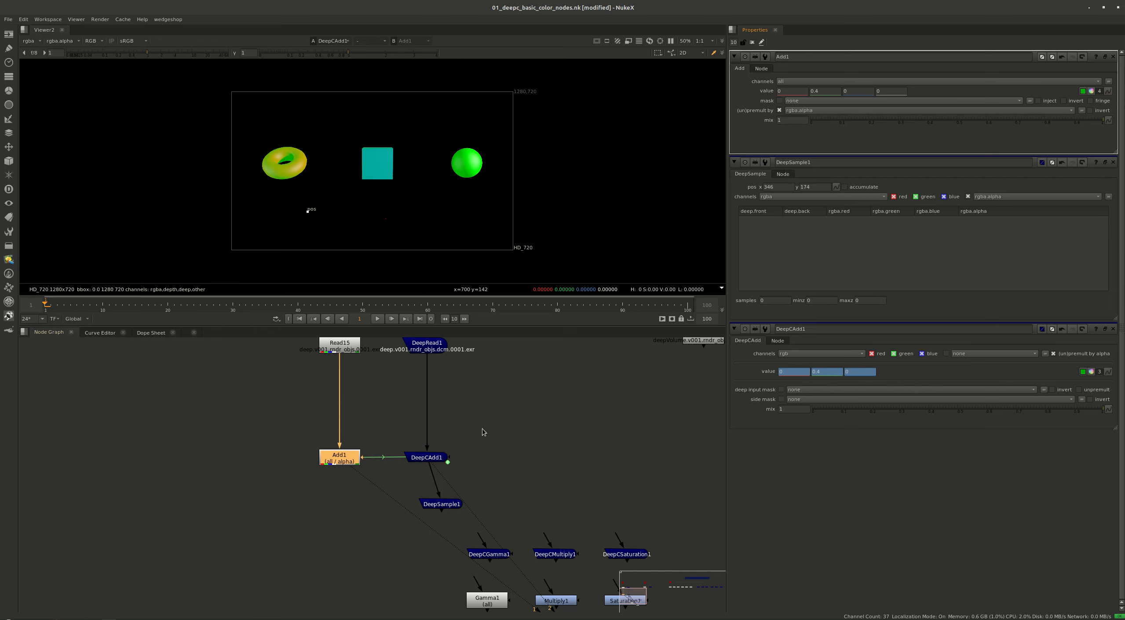
Compare the Add1 and DeepCAdd1 results by switching between them in the viewer
key("1")
left_click(425, 461)
key("2")
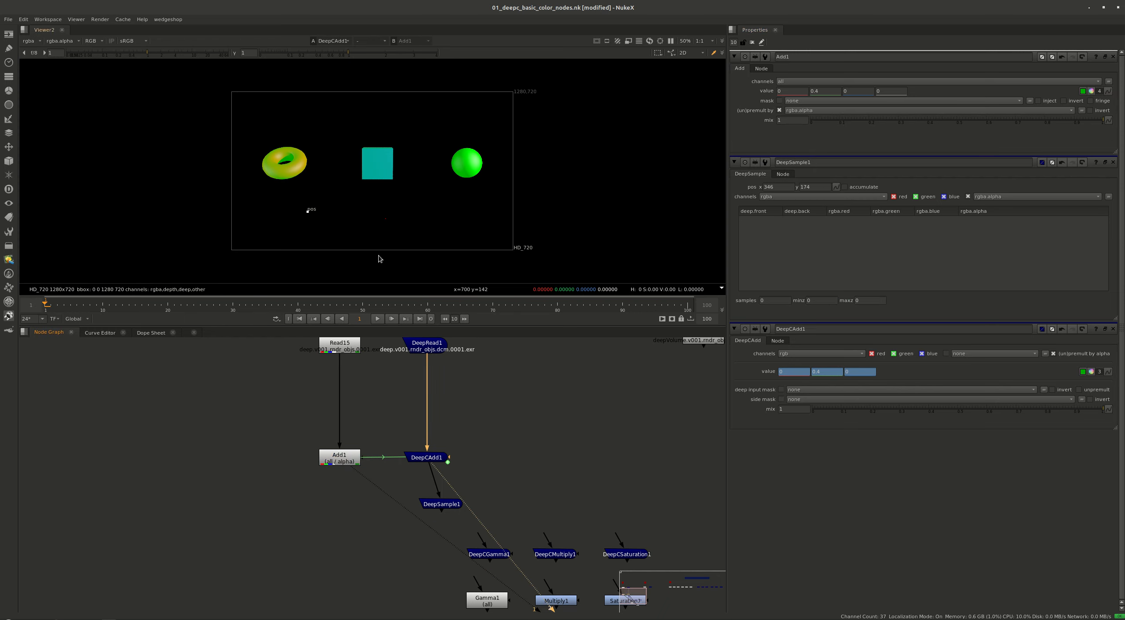
key("1")
key("2")
scroll(288, 158, "up", 4)
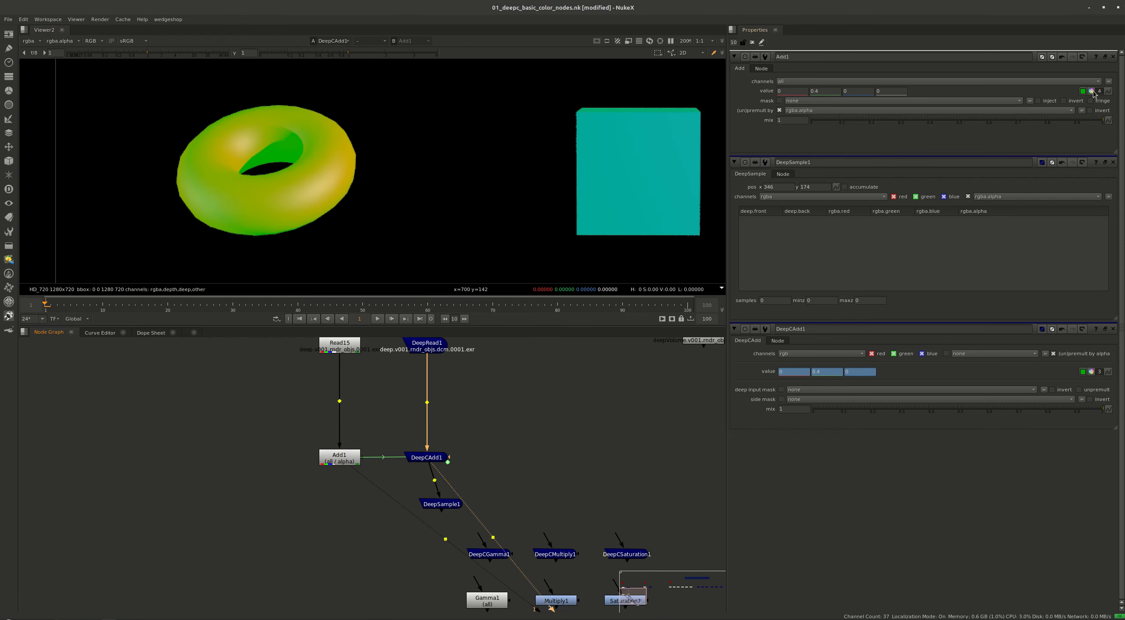
Tint Add1's value with the colour wheel, trying orange-red and settling on blue at about 0.079, 0.101, 0.4
left_click(1092, 91)
left_click_drag(992, 323, 1013, 328)
left_click(381, 479)
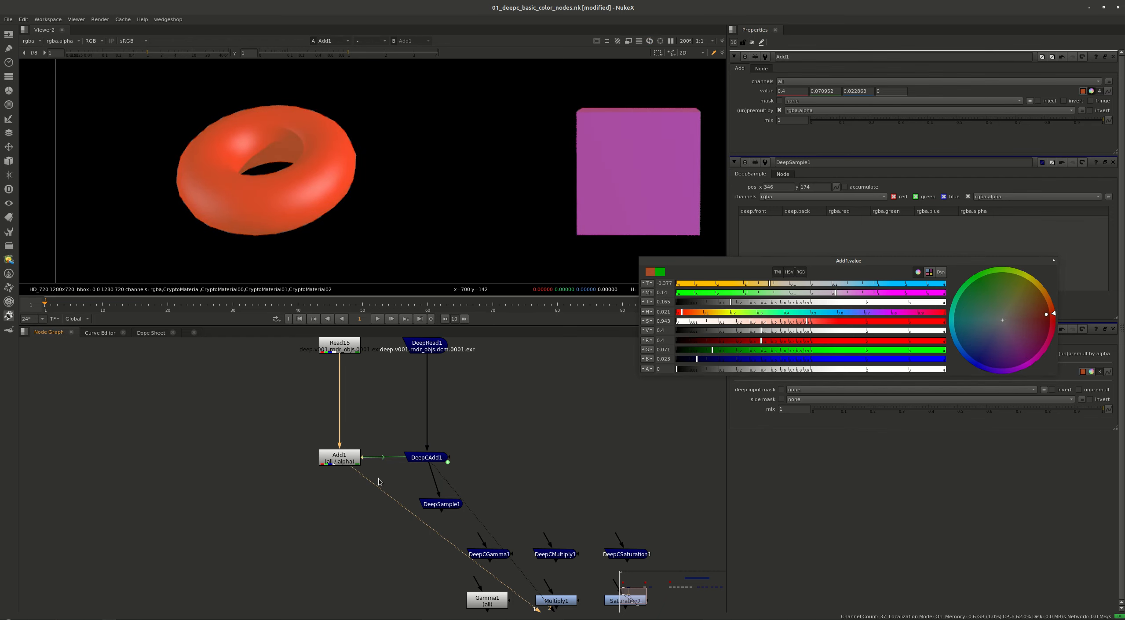
middle_click_drag(616, 168, 536, 140)
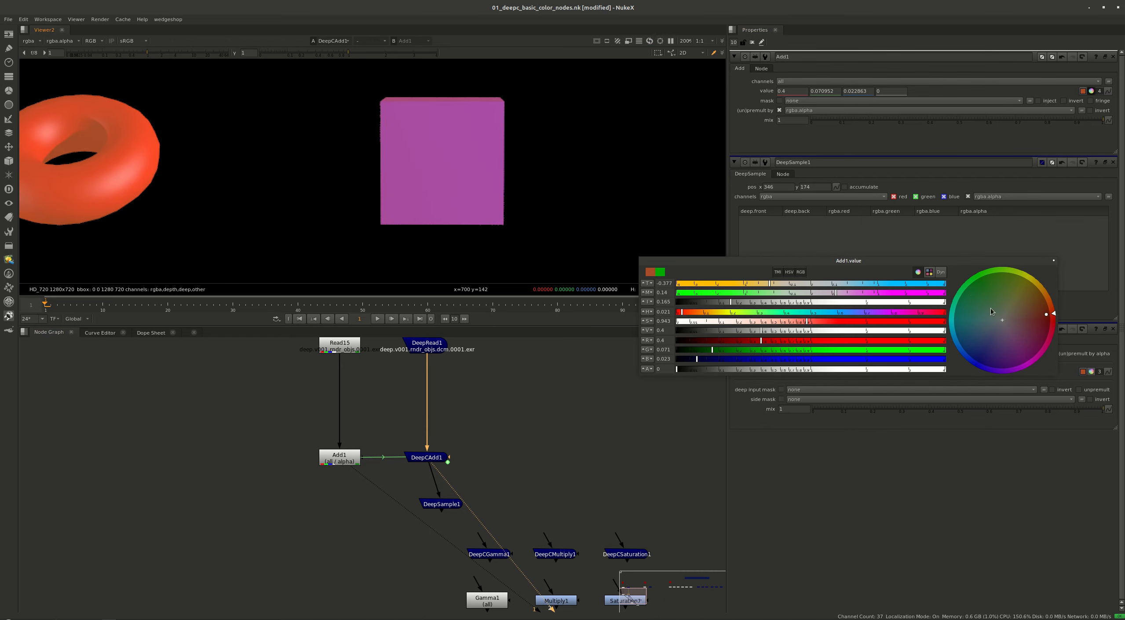
left_click_drag(988, 346, 981, 352)
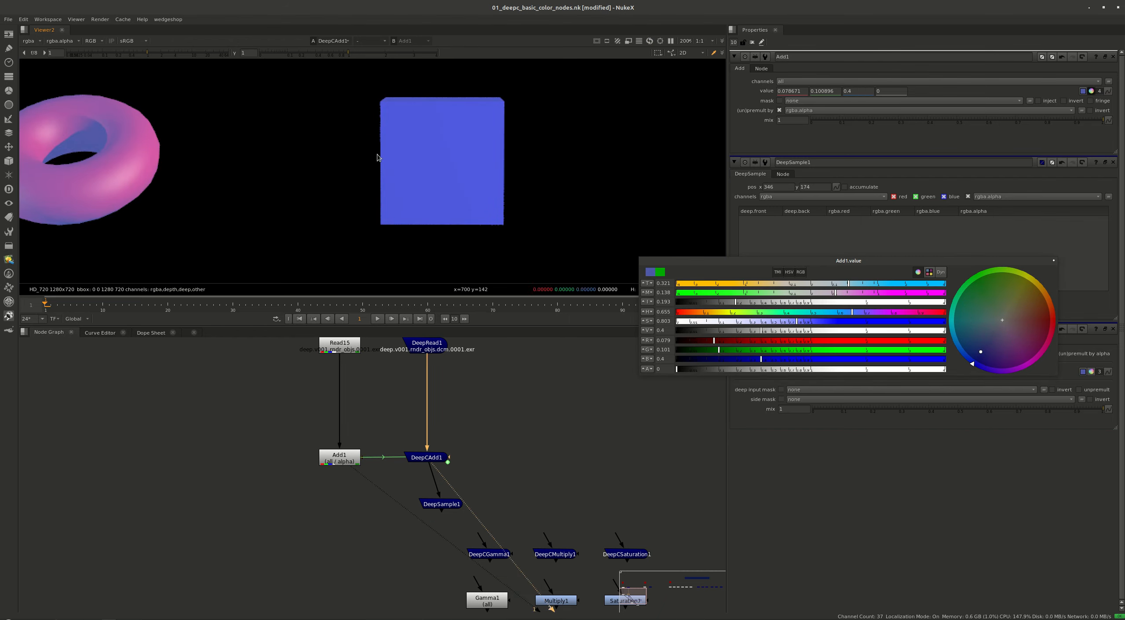
Close all open node properties and reopen only those of Add1 and DeepCAdd1 for comparison
middle_click_drag(477, 453, 313, 457)
key("ctrl+shift+a")
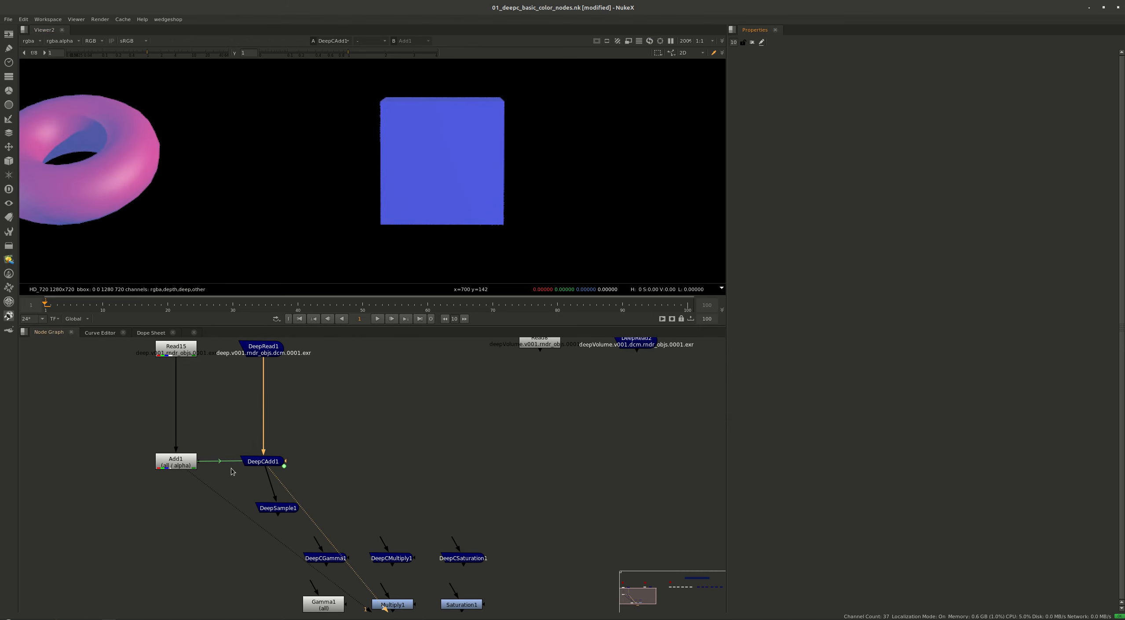
left_click_drag(356, 412, 143, 476)
key("Return")
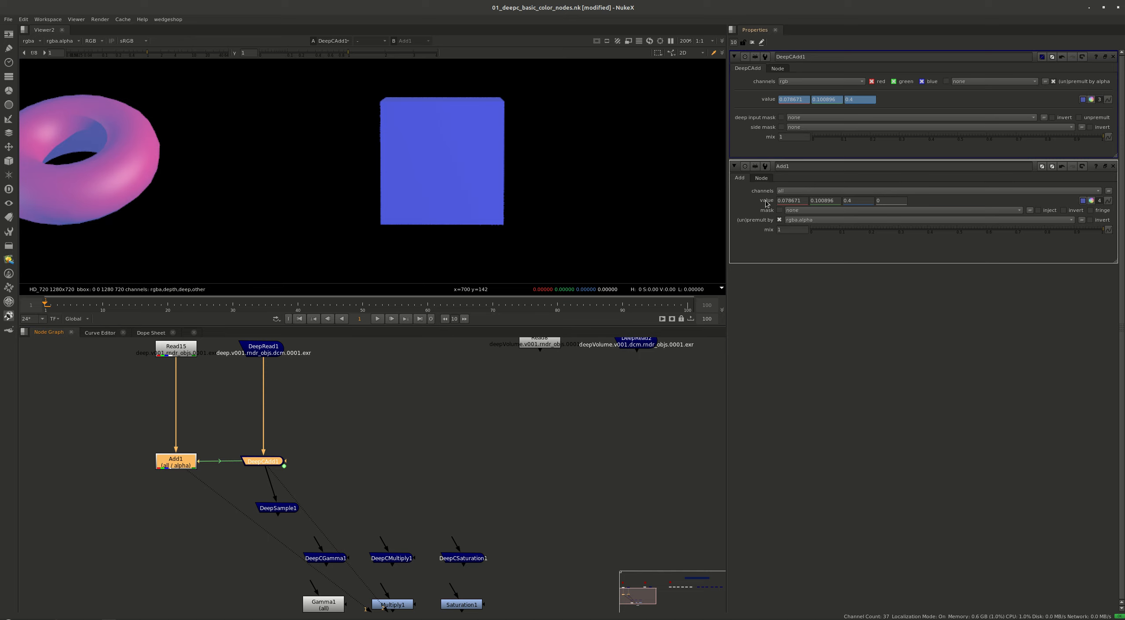
Replace the open properties with those of the Gamma1/DeepCGamma1 and Multiply1/DeepCMultiply1 pairs
middle_click_drag(559, 434, 497, 447)
middle_click_drag(402, 588, 409, 444)
key("ctrl+shift+a")
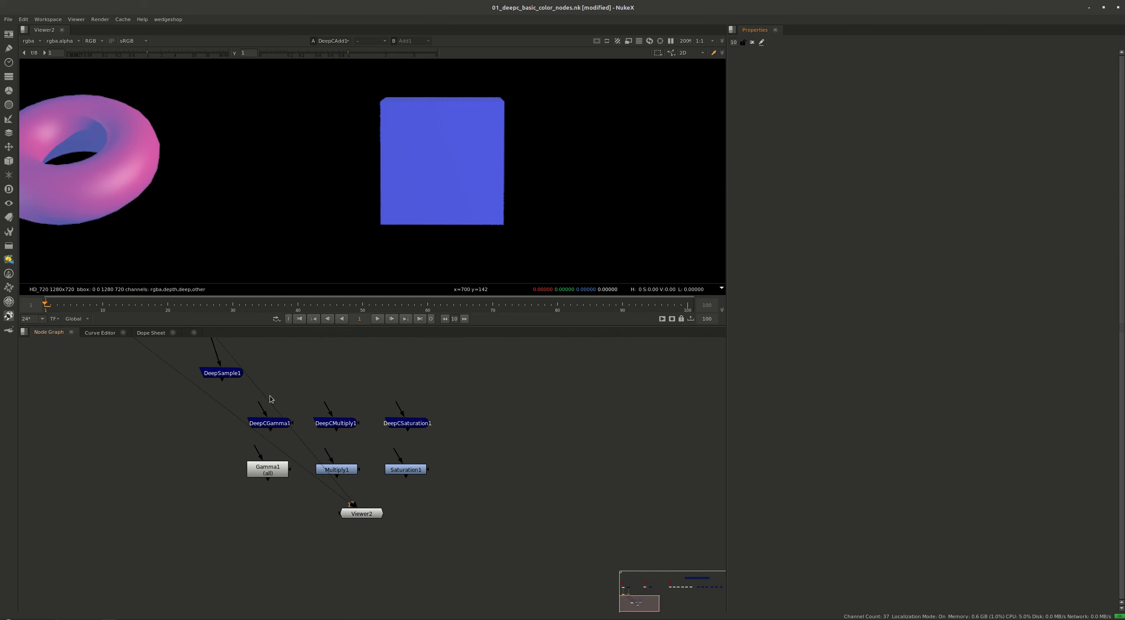
left_click_drag(310, 383, 213, 532)
key("Return")
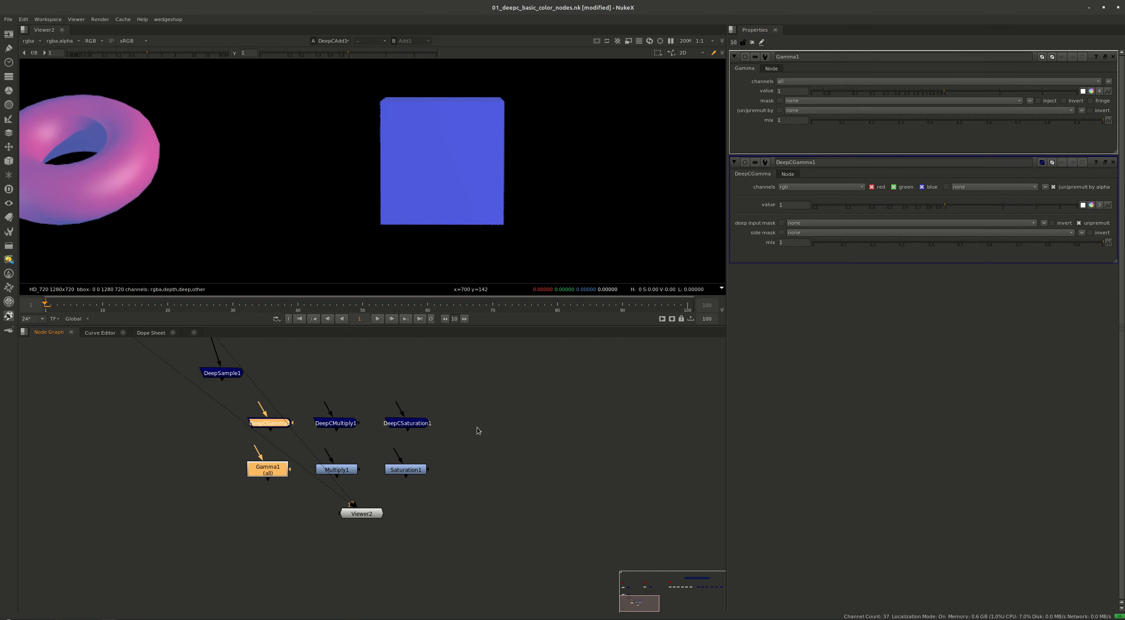
left_click_drag(393, 403, 301, 483)
key("Return")
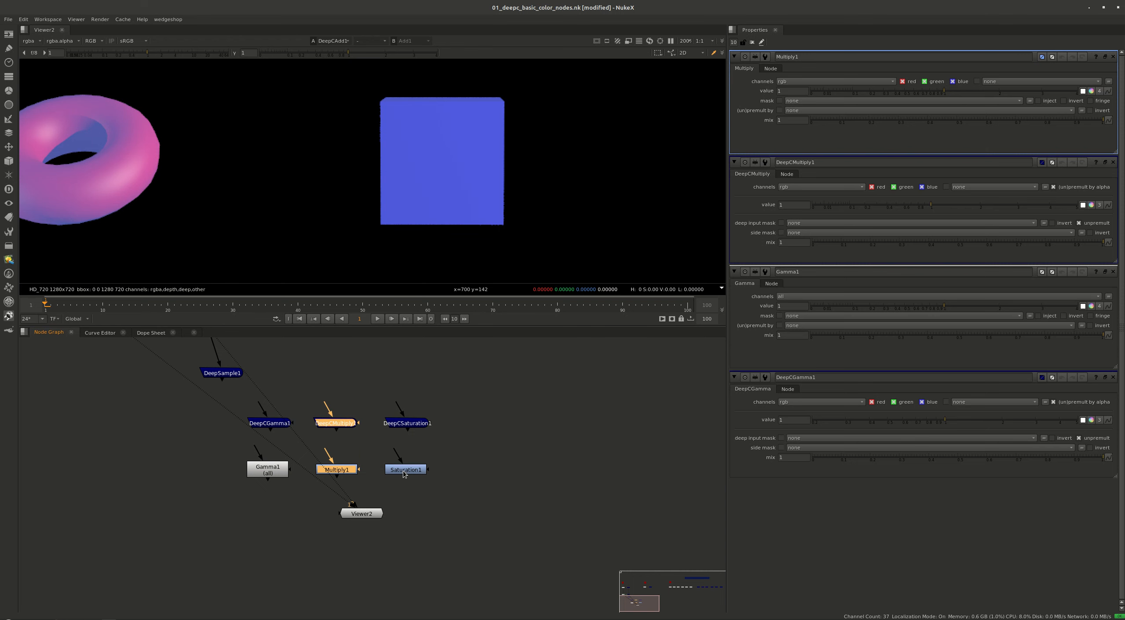
Open the properties of Saturation1 and DeepCSaturation1 and review Saturation1's luminance math options, keeping Rec 709
left_click_drag(459, 393, 360, 505)
key("Return")
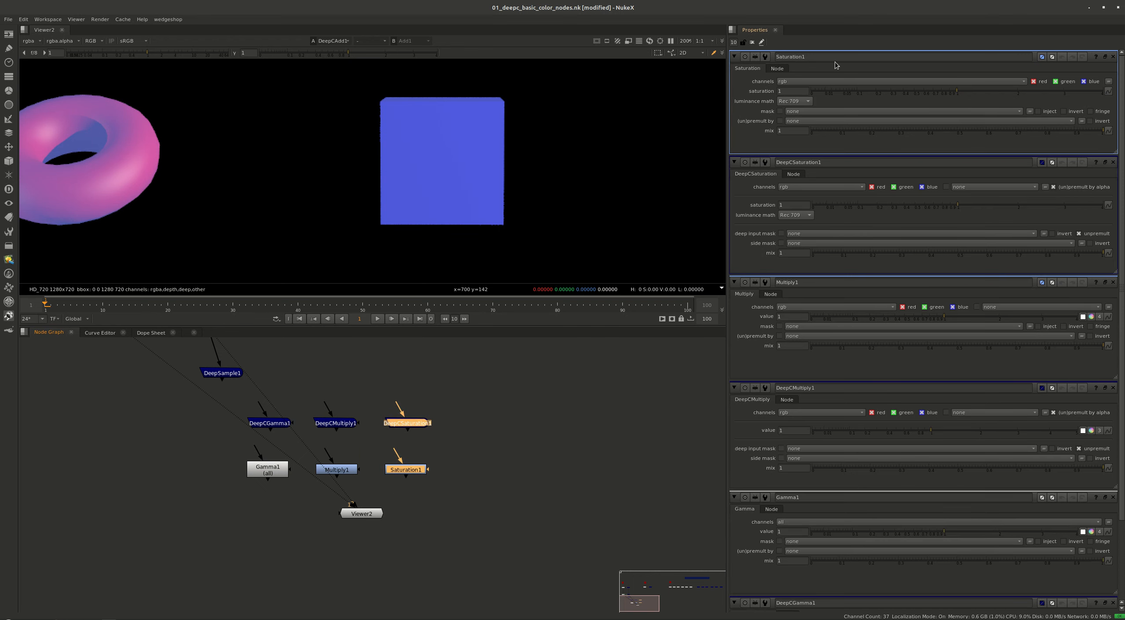
left_click(791, 102)
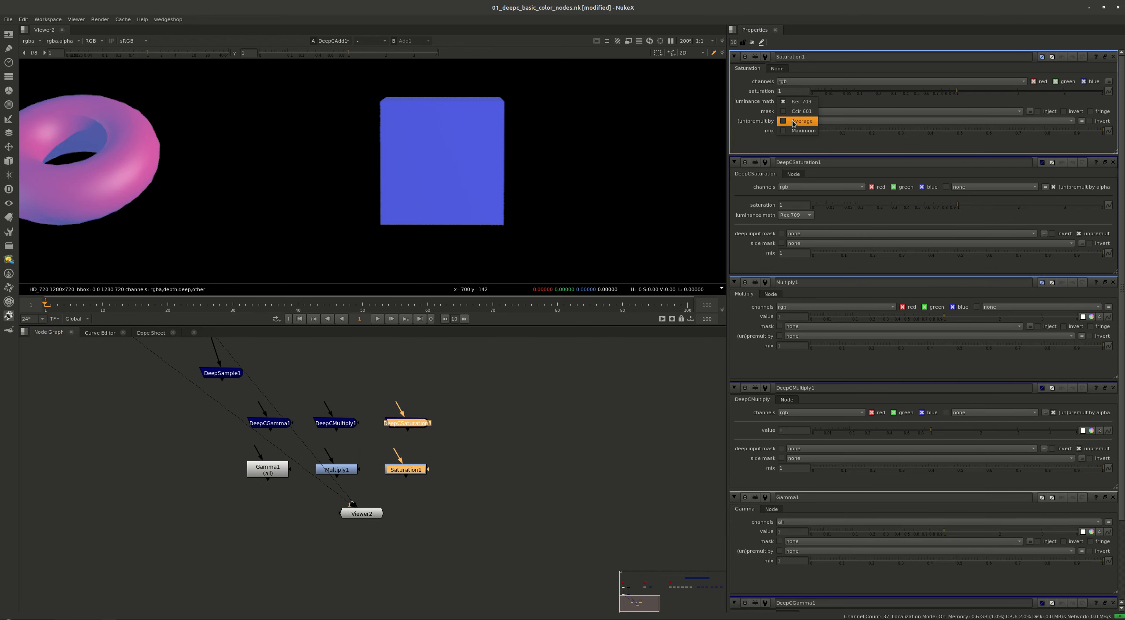
left_click(797, 103)
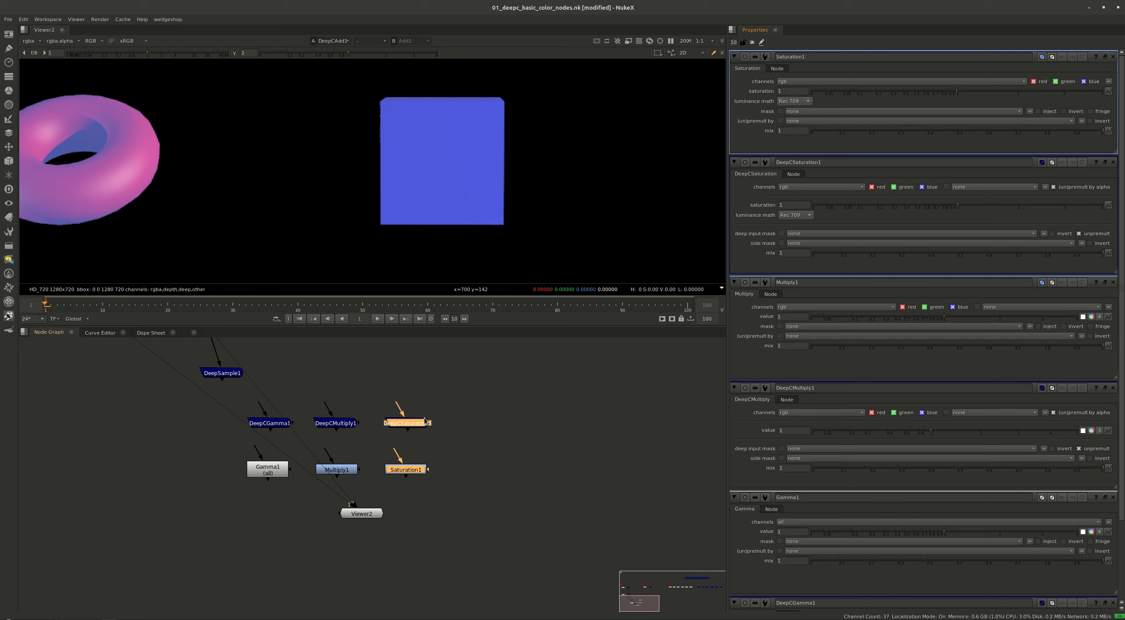
Extract Add1 and DeepCAdd1 from the node tree, set them aside, and delete the DeepSample node
scroll(399, 441, "down", 5)
left_click_drag(433, 421, 331, 460)
middle_click_drag(348, 380, 344, 402)
left_click_drag(342, 397, 178, 446)
key("ctrl+shift+x")
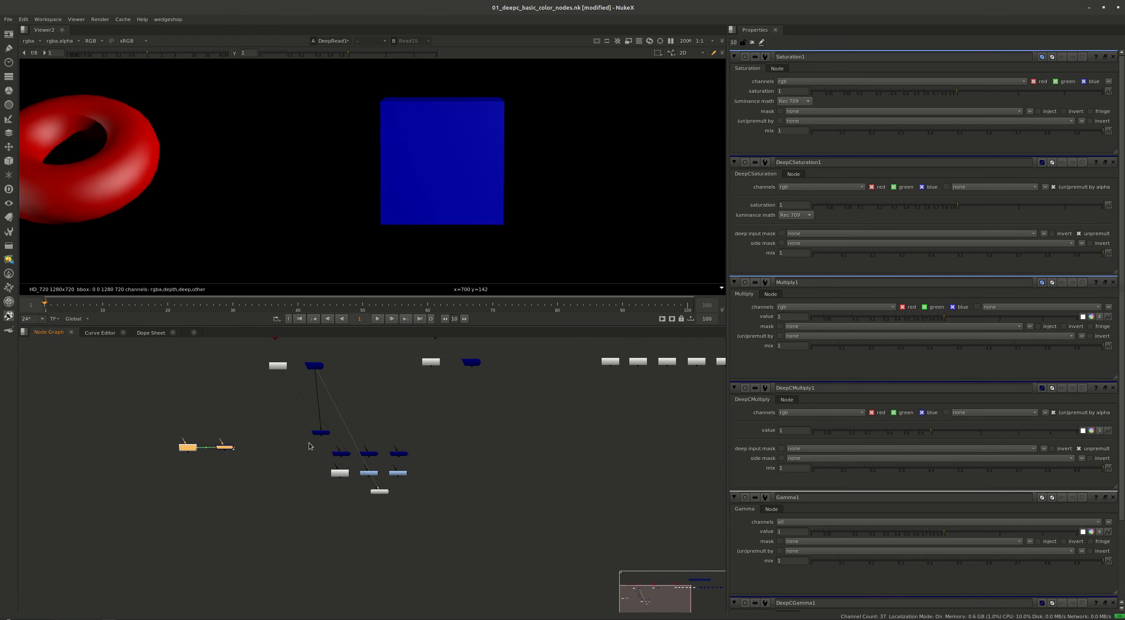
left_click_drag(343, 429, 323, 348)
key("Delete")
Connect DeepCGamma1 to DeepRead1 and Gamma1 to Read15, aligning both beneath their read nodes
scroll(290, 383, "up", 3)
left_click_drag(297, 396, 333, 343)
left_click_drag(295, 434, 260, 348)
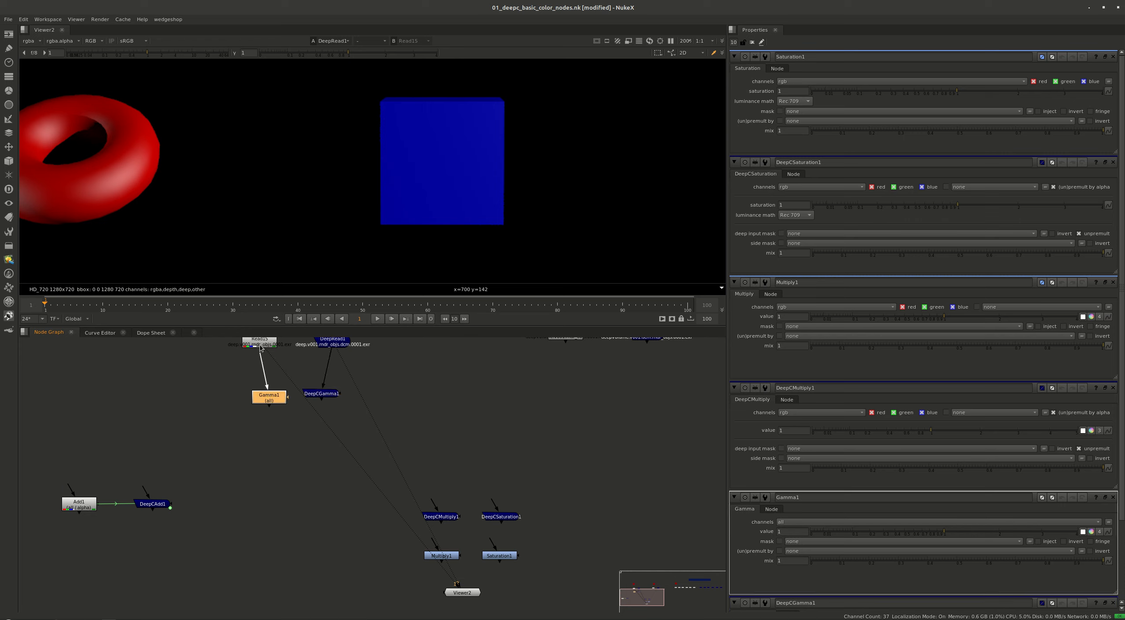
left_click_drag(272, 405, 332, 398)
Connect Gamma1 and DeepCGamma1 to separate viewer inputs for comparison
key("2")
key("1")
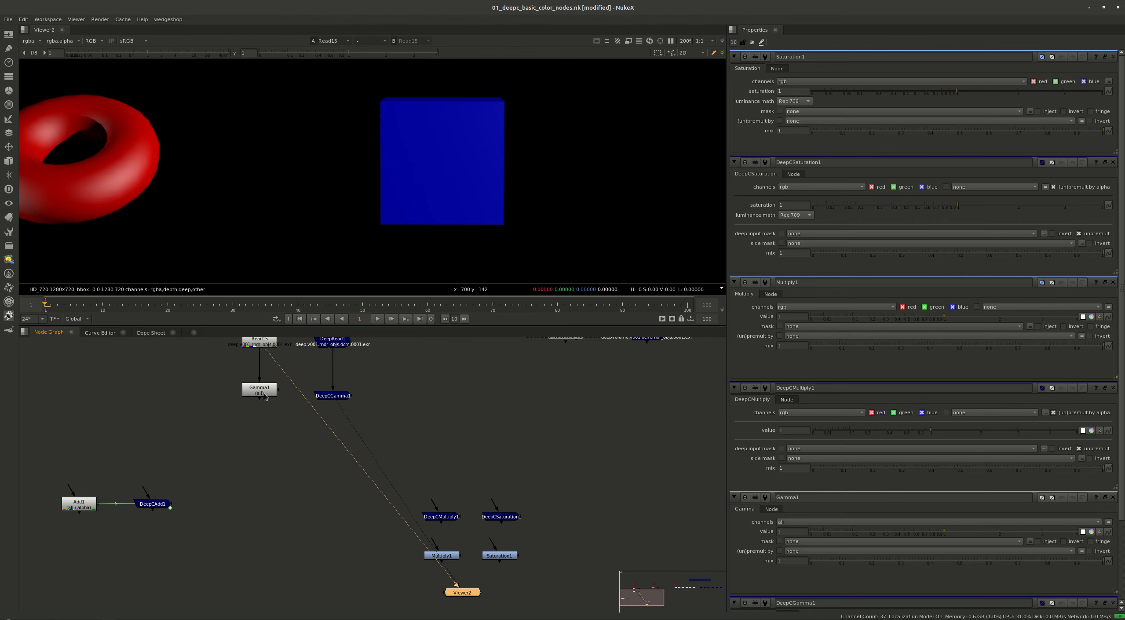
left_click(264, 396)
key("1")
left_click(294, 401)
key("2")
Split the values of Gamma1 and DeepCGamma1 into separate channels and link DeepCGamma1's value to Gamma1's
double_click(327, 397)
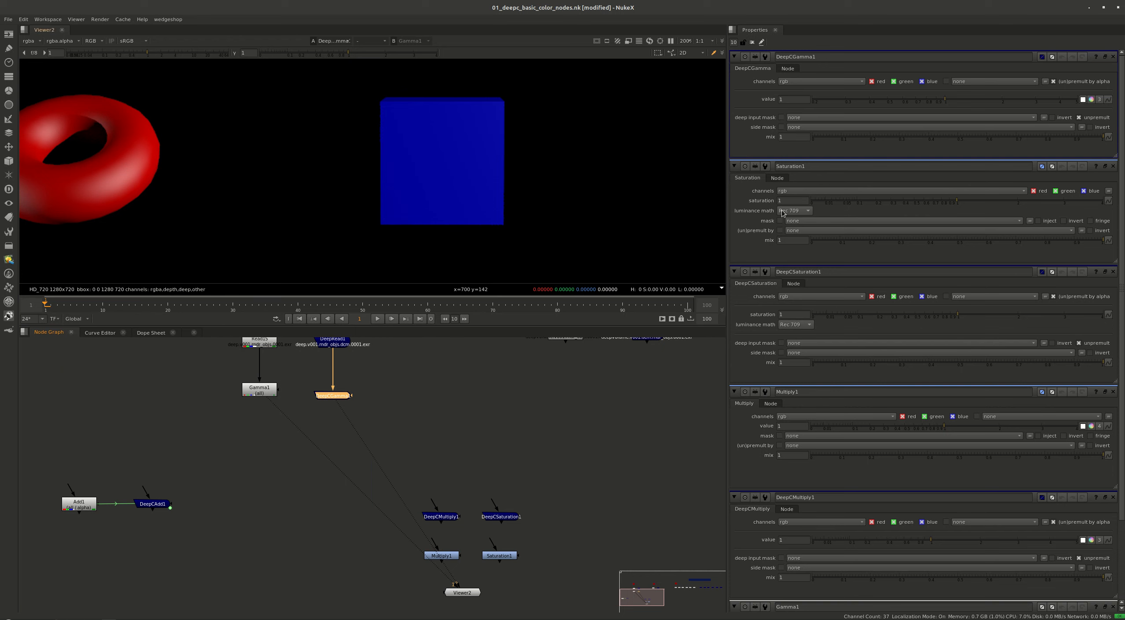
double_click(259, 390)
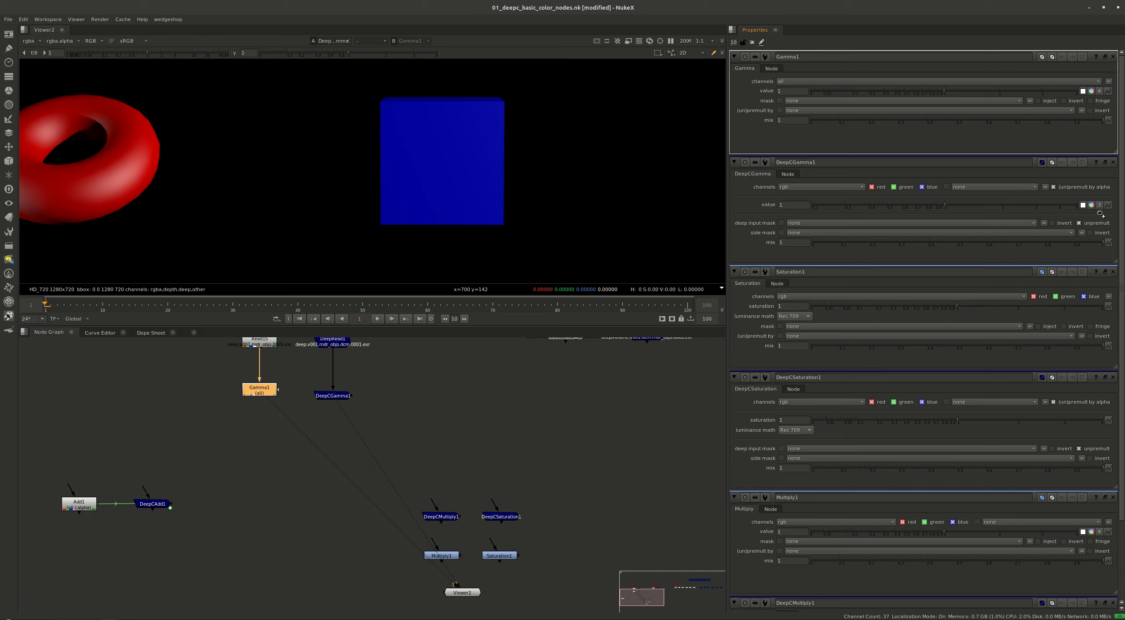
left_click_drag(1108, 205, 1109, 205, "ctrl")
left_click(1100, 205)
left_click(1099, 92)
Raise Gamma1's blue value to about 2.1 while viewing DeepCGamma1's result
left_click(327, 396)
scroll(418, 182, "down", 2)
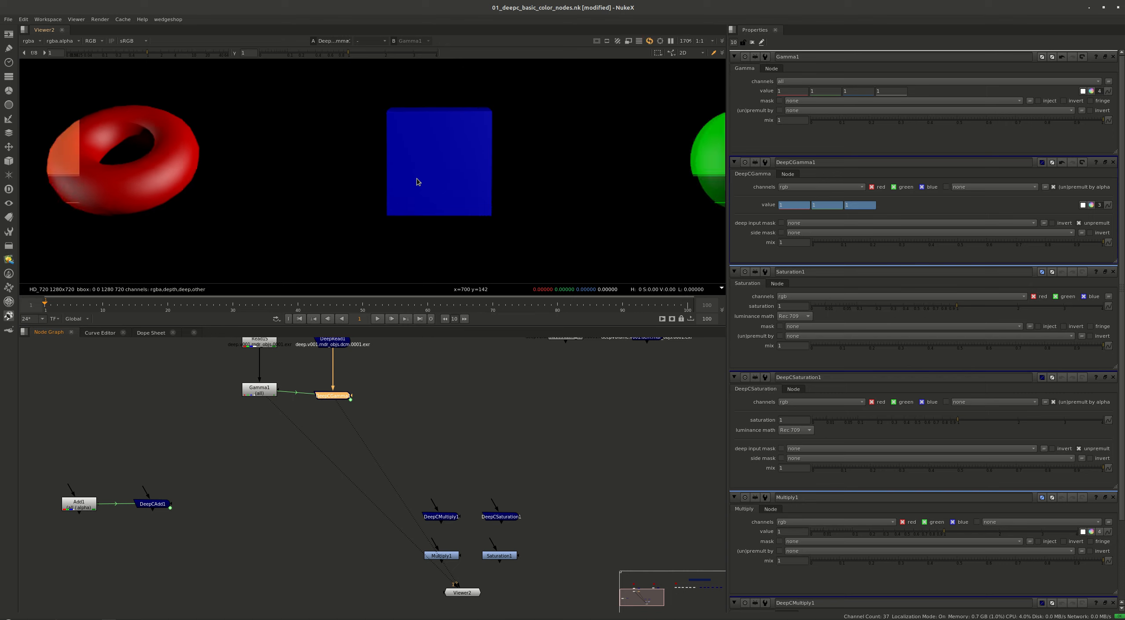
scroll(418, 181, "down", 2)
double_click(858, 91)
type("1.9")
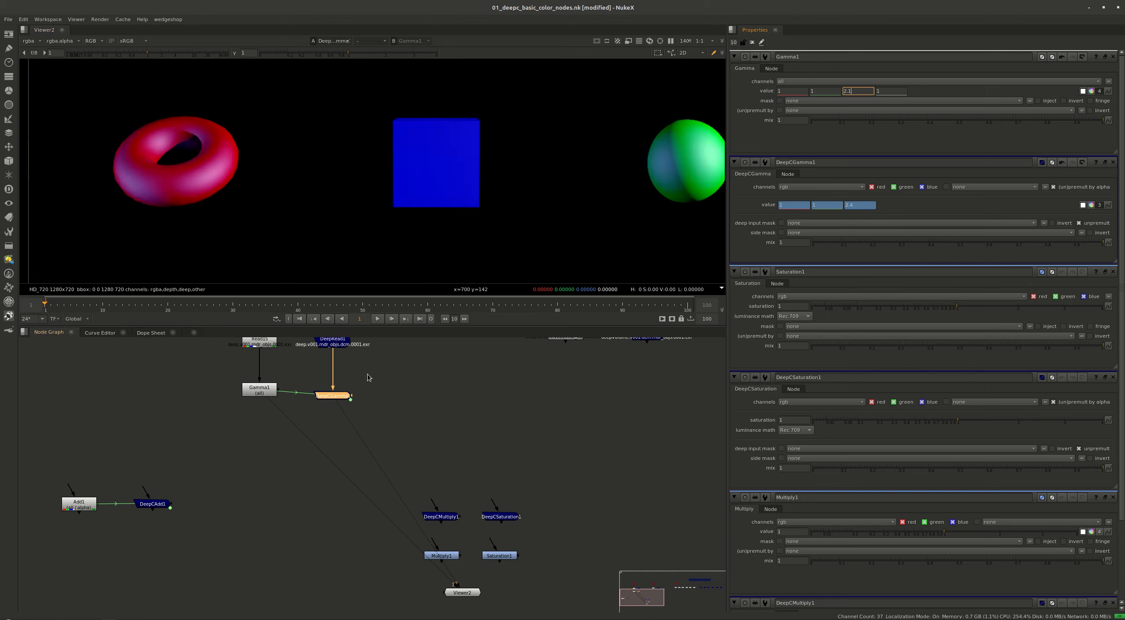
Alternate the viewer between Gamma1 and DeepCGamma1 to compare their gamma results
left_click(265, 391)
key("1")
left_click(325, 398)
key("2")
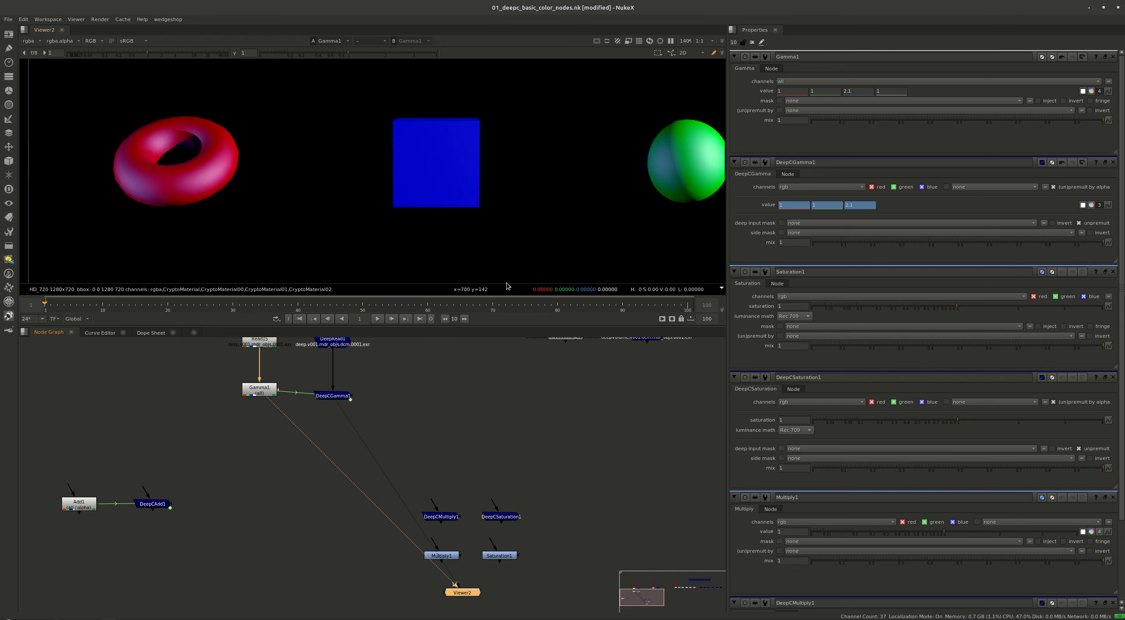
key("2")
Add a Roto node between Gamma1 and DeepCGamma1 and connect it to the mask inputs of both
scroll(293, 392, "up", 4)
middle_click_drag(315, 361, 282, 457)
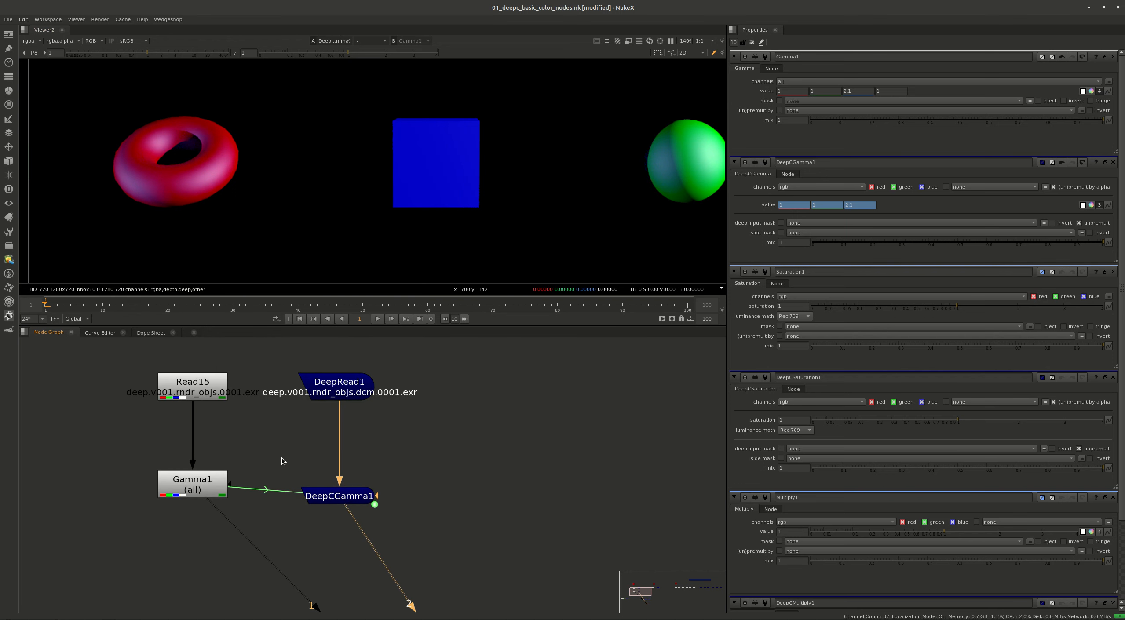
key("o")
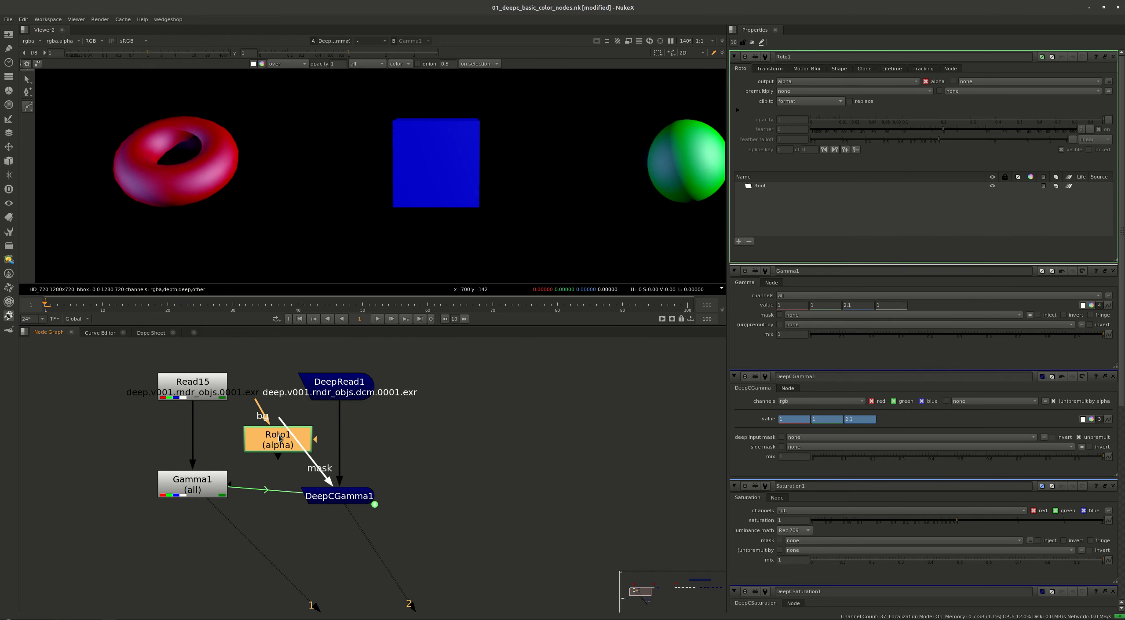
left_click_drag(230, 484, 282, 444)
key("f")
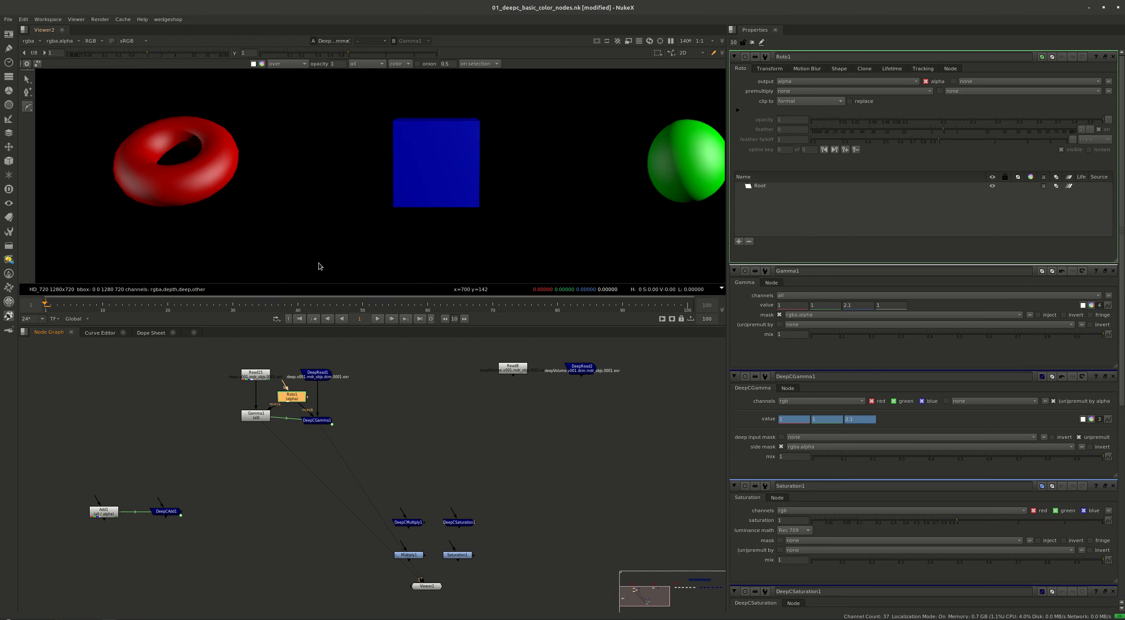
Draw a closed four-point Bezier mask loosely around the red torus
scroll(208, 190, "down", 3)
left_click_drag(127, 119, 116, 149)
left_click_drag(117, 213, 148, 212)
left_click(272, 104)
key("Return")
left_click_drag(189, 171, 218, 204, "ctrl+alt")
Compare the masked Gamma1 and DeepCGamma1 results on the torus
left_click(269, 426)
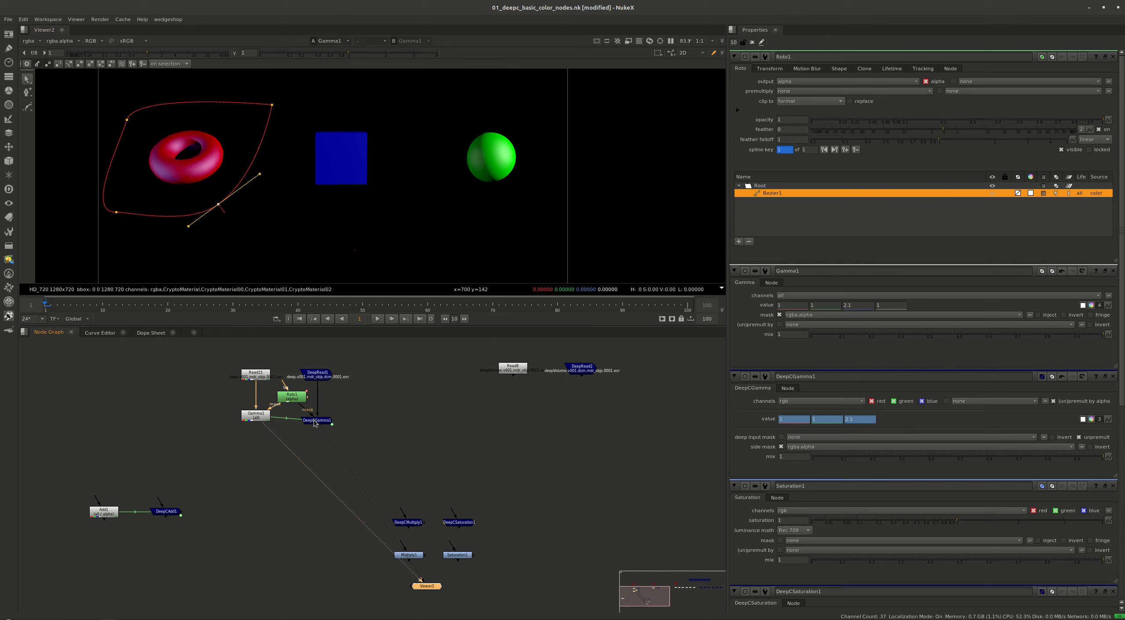
key("1")
key("2")
key("2")
key("1")
key("2")
Move the whole Bezier shape so its edge crosses the torus and compare both masked gamma results up close
left_click_drag(338, 77, 38, 259)
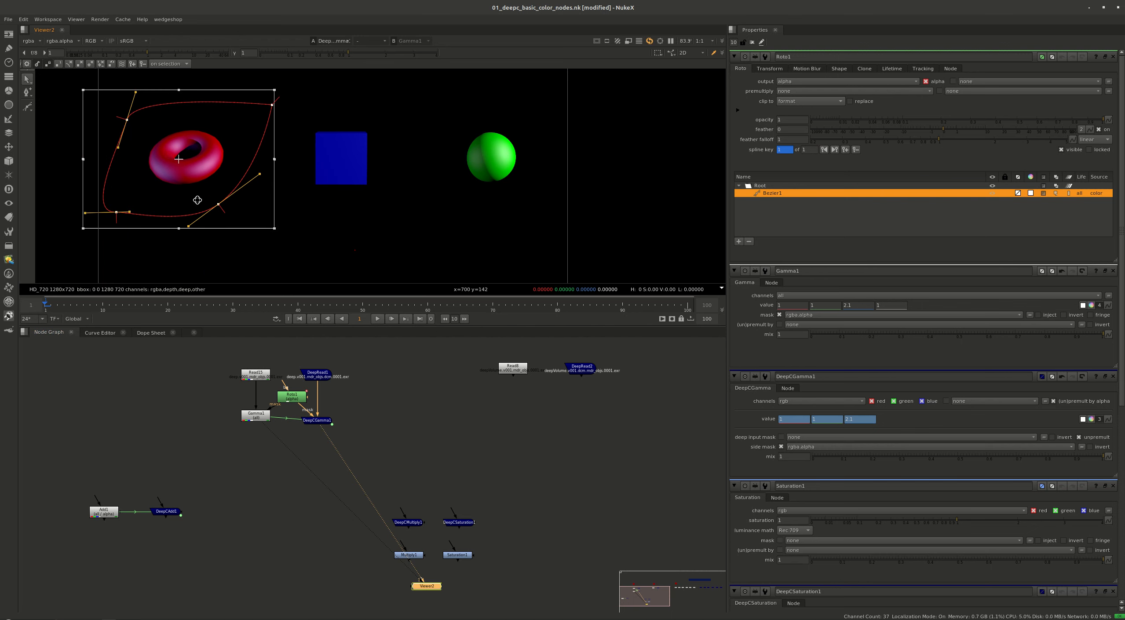
left_click_drag(181, 180, 124, 135)
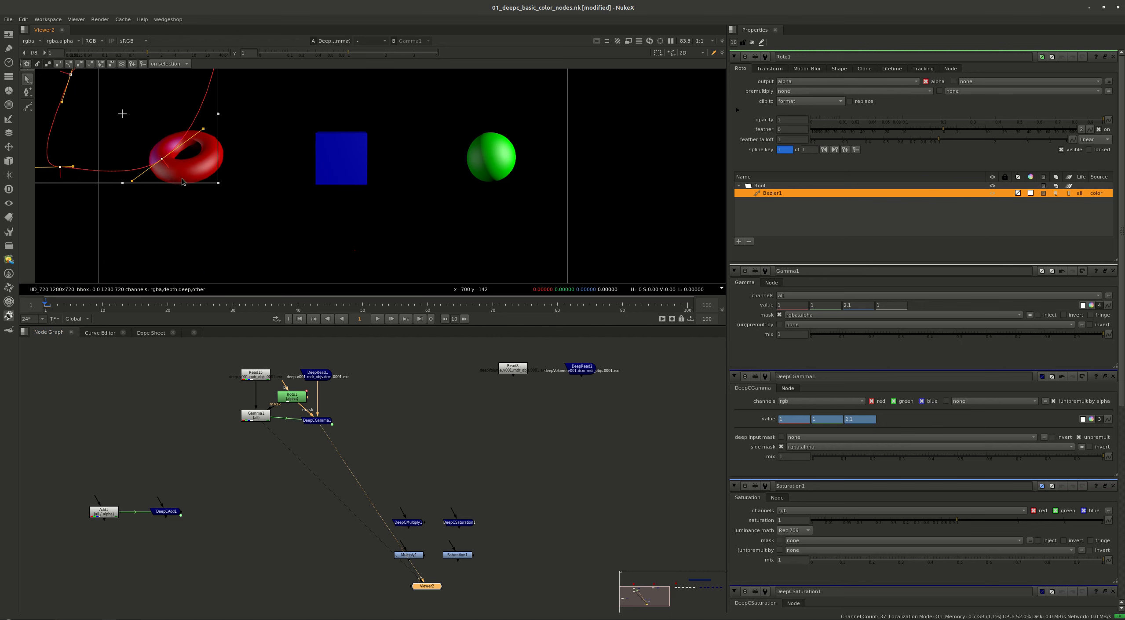
left_click_drag(169, 168, 206, 205)
middle_click_drag(168, 171, 347, 232, "alt")
key("2")
scroll(193, 225, "up", 2)
key("1")
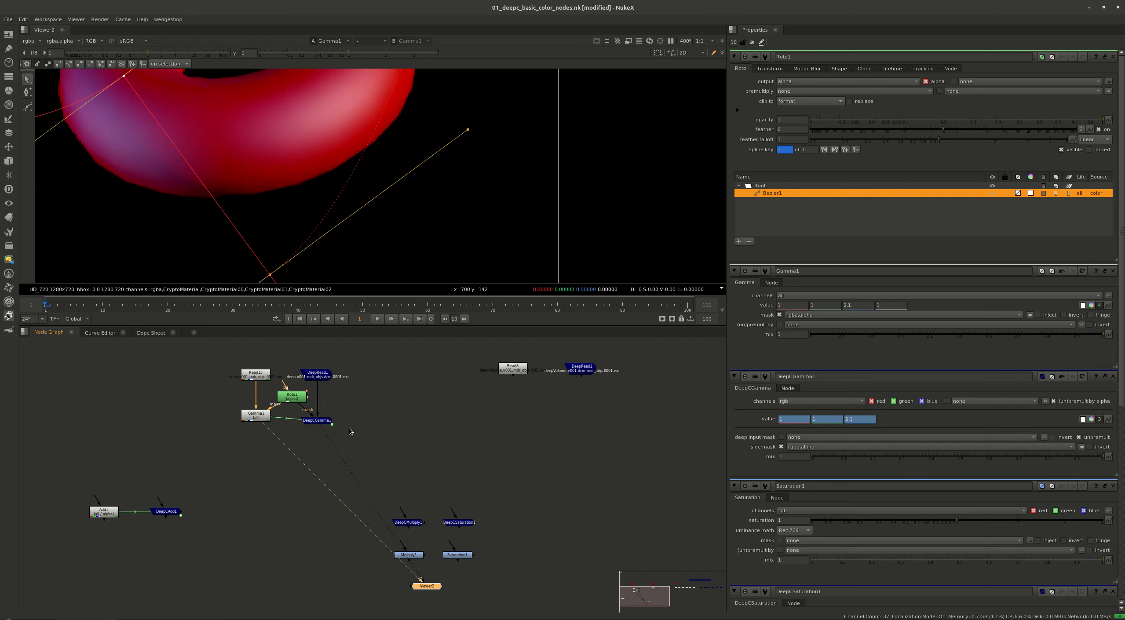
Detach Gamma1, DeepCGamma1 and Roto1 from the read nodes and move them aside as a group
left_click(356, 386)
left_click_drag(356, 386, 117, 431)
left_click(188, 432)
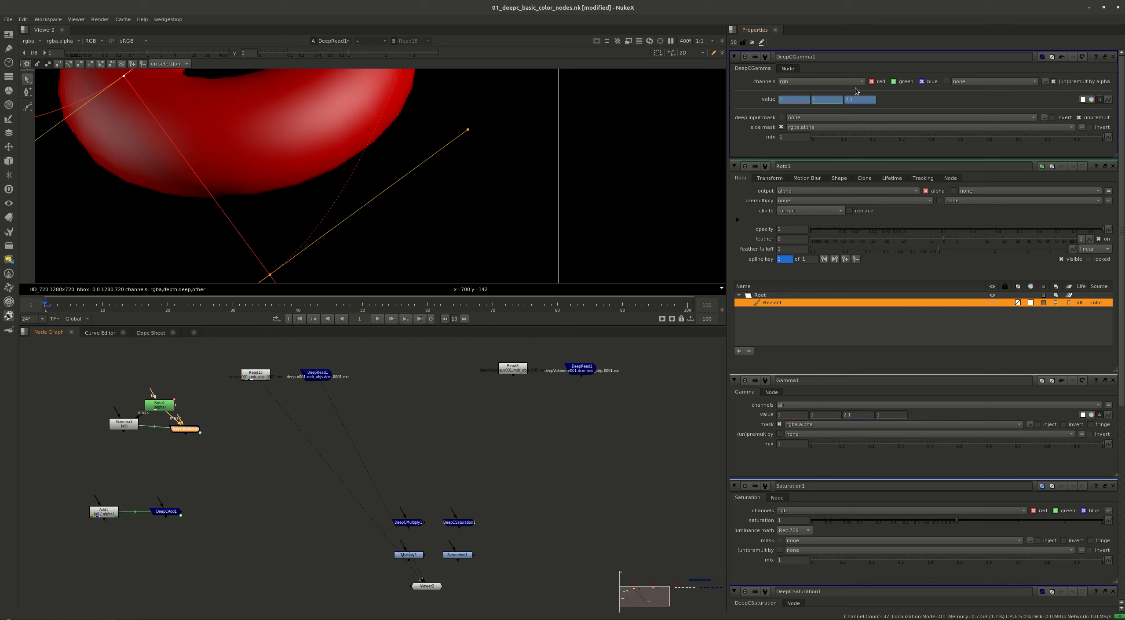
Move Multiply1 and DeepCMultiply1 together up beneath the DeepRead1 node
scroll(416, 539, "down", 3)
left_click_drag(437, 503, 380, 571)
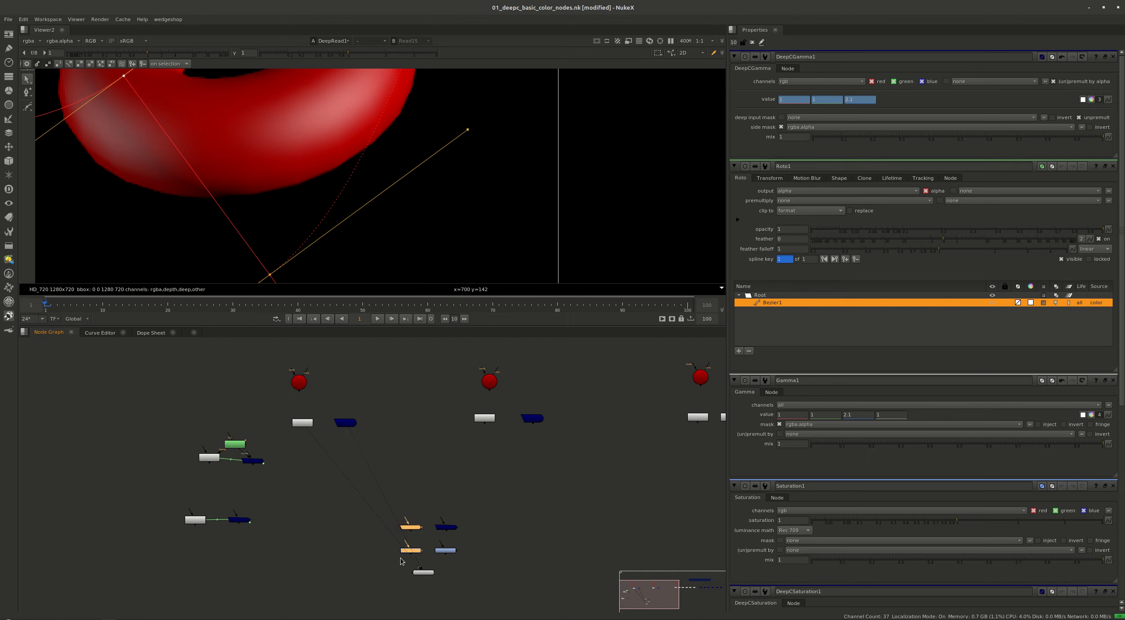
left_click_drag(321, 496, 351, 444)
scroll(341, 428, "up", 3)
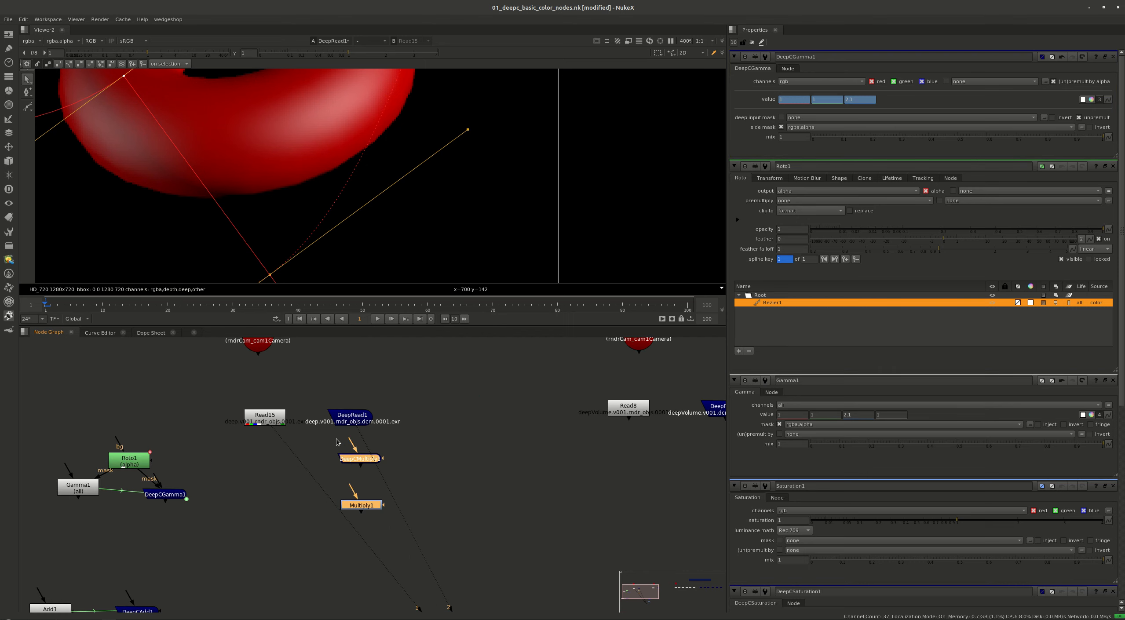
Connect Multiply1 to Read15 and DeepCMultiply1 to DeepRead1, view Multiply1 and open DeepCMultiply1's properties
left_click(366, 520)
left_click_drag(369, 508, 266, 422)
left_click_drag(270, 461, 267, 461)
key("1")
mouse_move(354, 447)
left_mouse_down()
mouse_move(353, 418)
mouse_move(352, 466)
left_mouse_up()
double_click(352, 466)
scroll(440, 222, "down", 1)
scroll(440, 223, "down", 1)
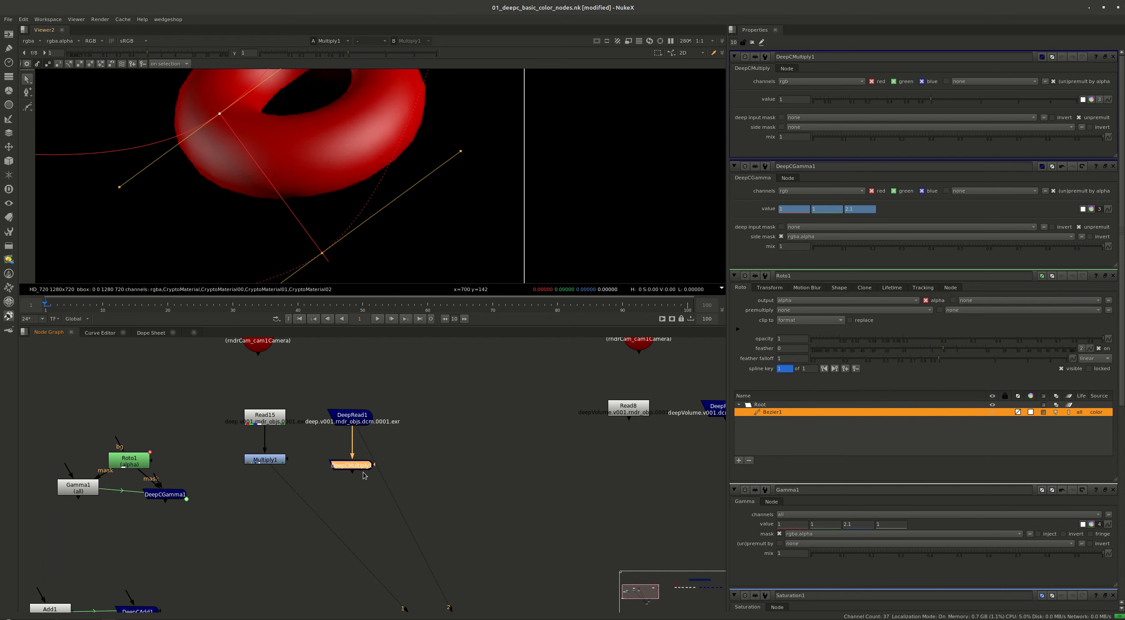
Split the values of Multiply1 and DeepCMultiply1 into separate channels and link DeepCMultiply1's value to Multiply1's
left_click_drag(394, 440, 203, 492)
key("Return")
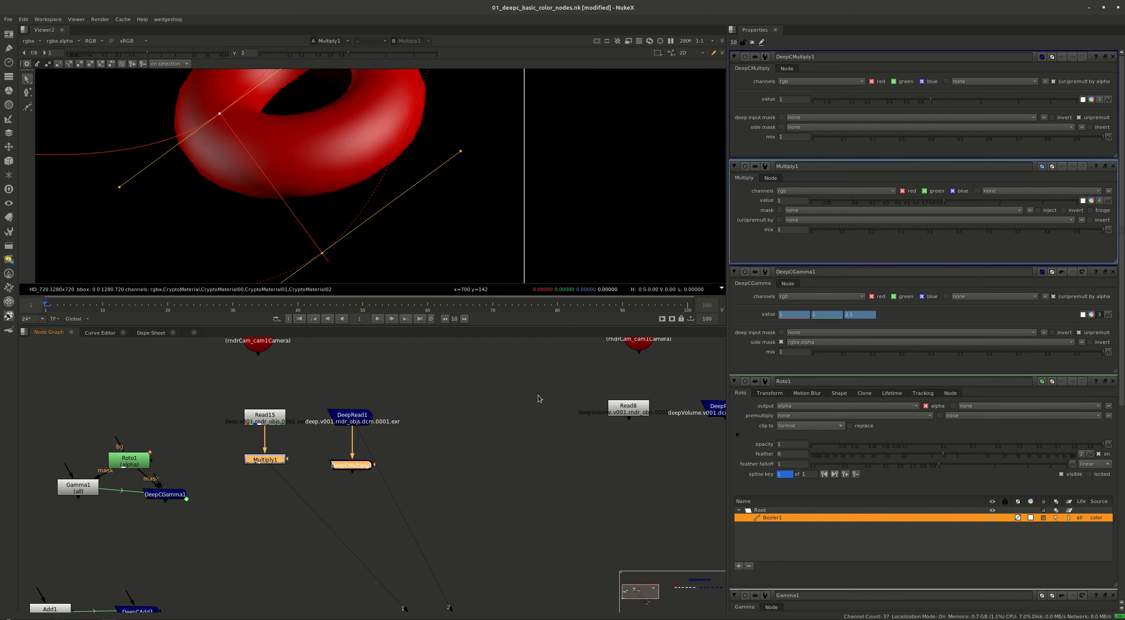
left_click(1099, 99)
left_click(1099, 201)
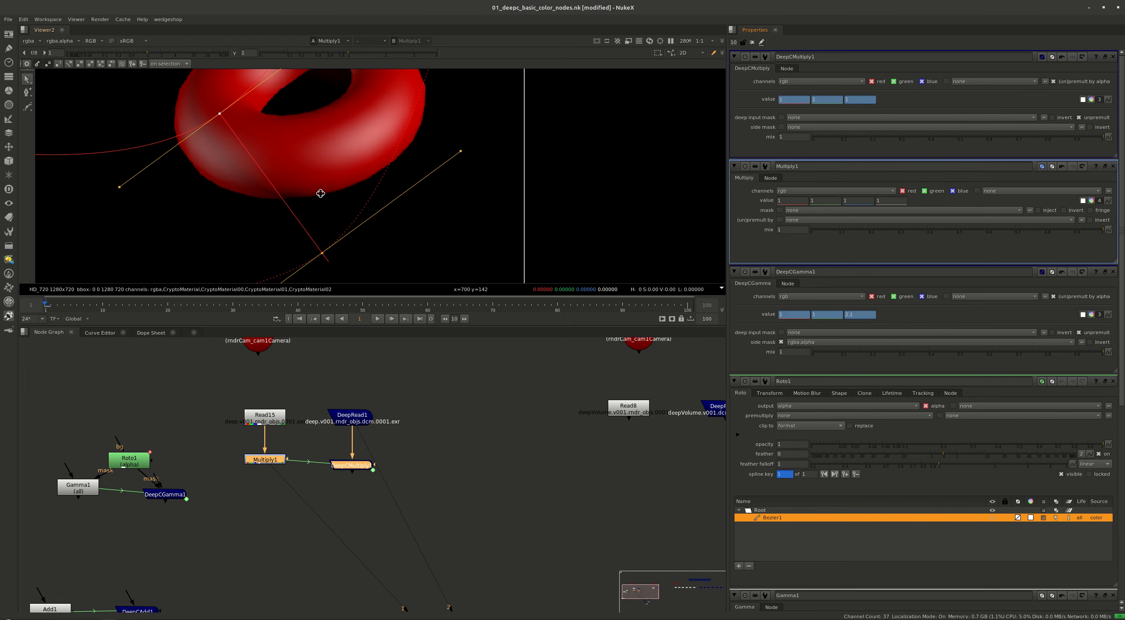
View Multiply1, close all open node properties, and reopen Multiply1 to set its blue value to 0
scroll(322, 210, "down", 1)
left_click(381, 446)
left_click(260, 463)
key("1")
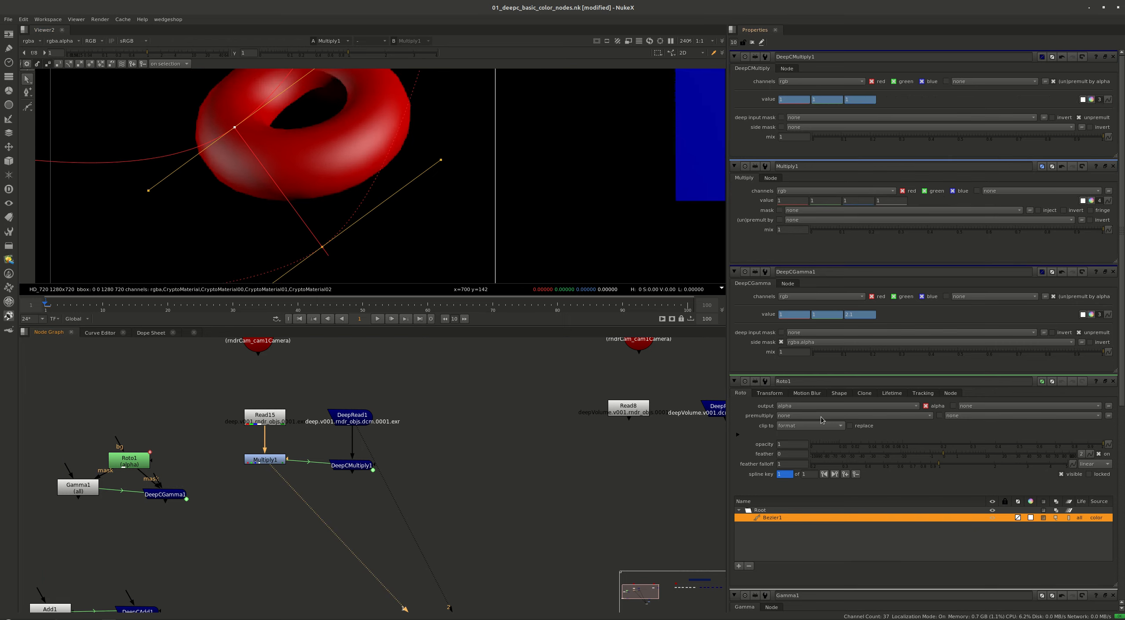
left_click(844, 371)
key("ctrl+shift+a")
double_click(265, 460)
left_click(859, 90)
type("0")
key("Return")
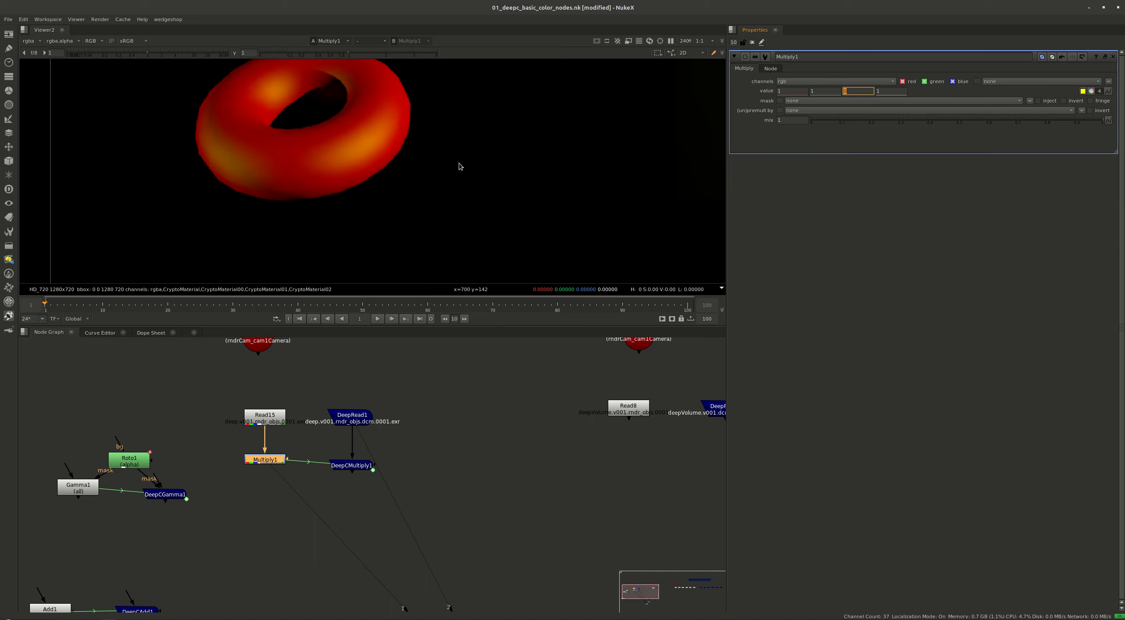
Compare the Multiply1 and DeepCMultiply1 results in colour and alpha, looking closely at the dark cube
key("f")
key("a")
key("a")
left_click(352, 466)
key("2")
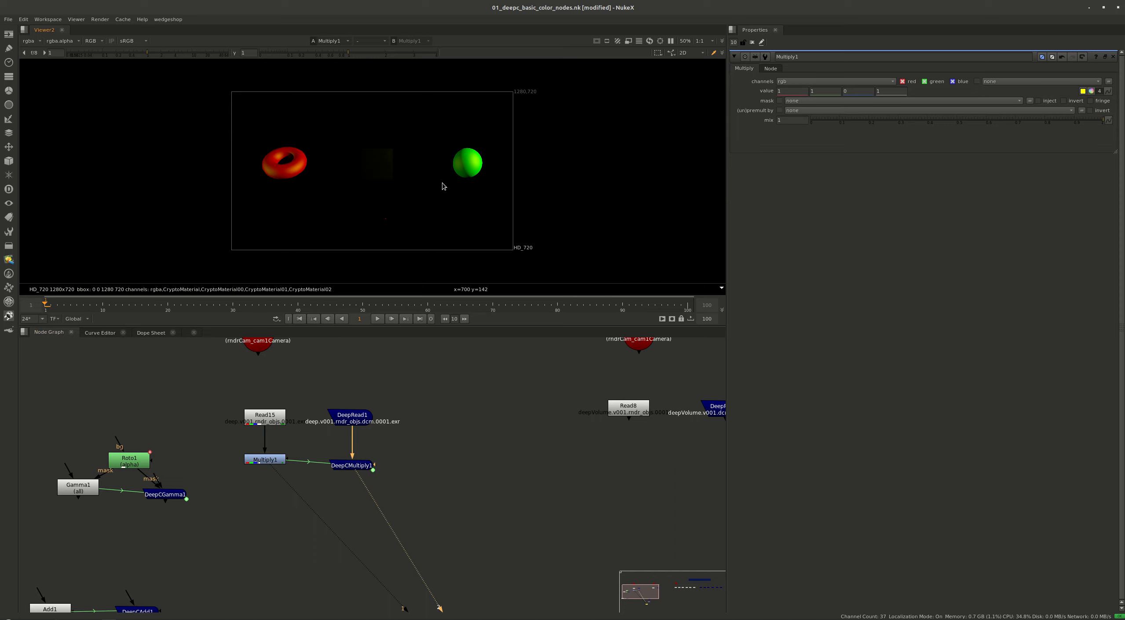
scroll(381, 169, "up", 4)
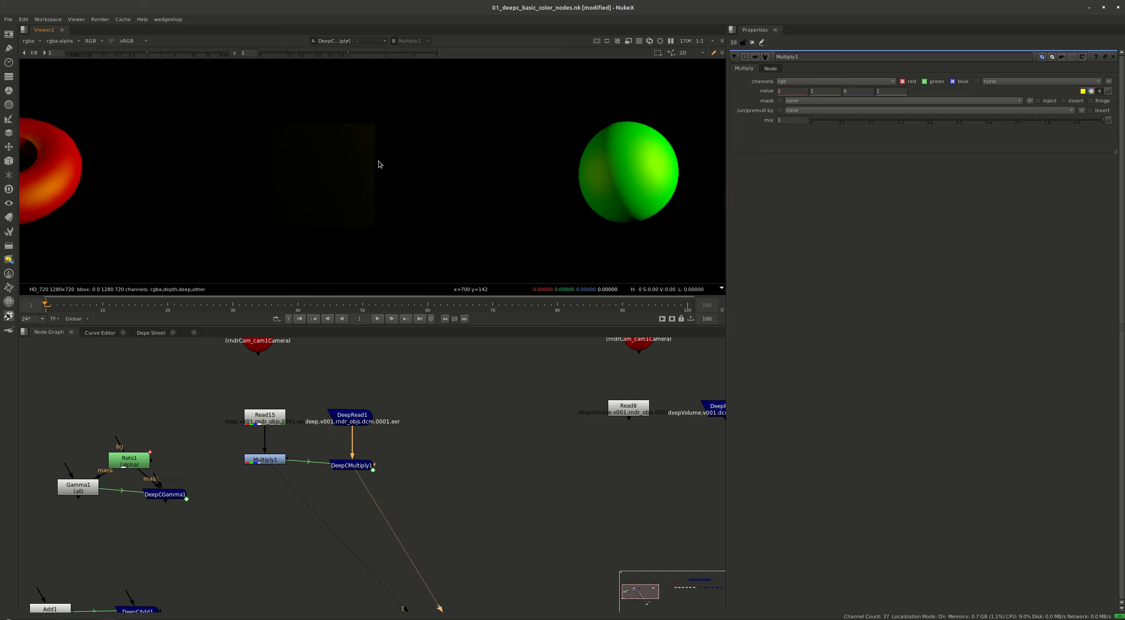
key("a")
key("a")
scroll(369, 139, "up", 2)
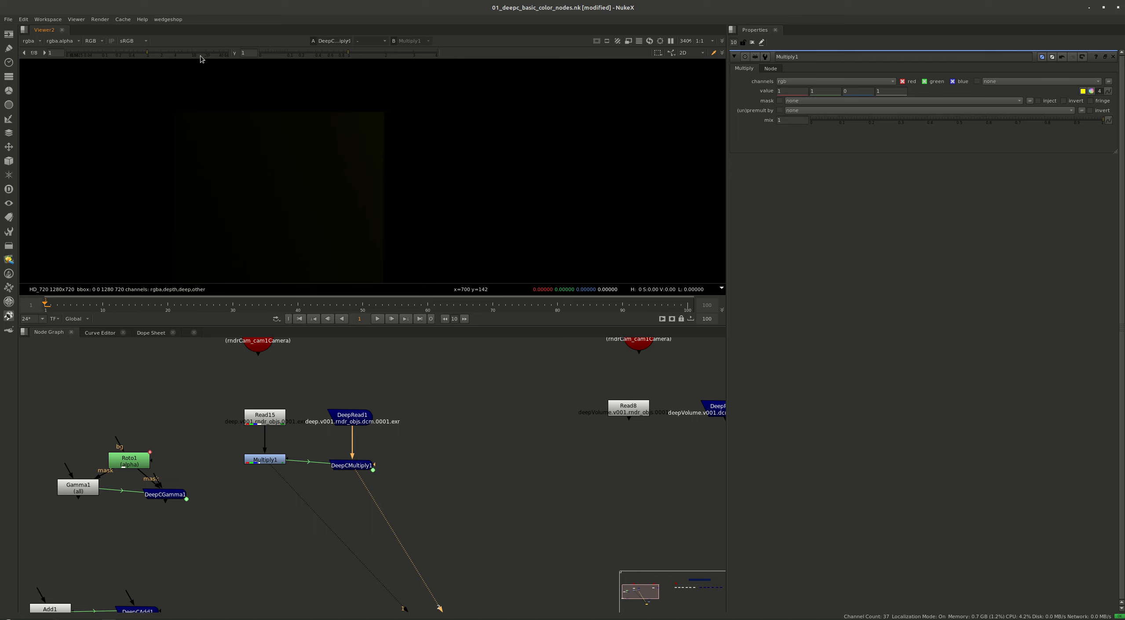
Raise the viewer gain to about 33 with the viewer process set to None and inspect both multiply results
left_click_drag(181, 53, 216, 53)
left_click(130, 41)
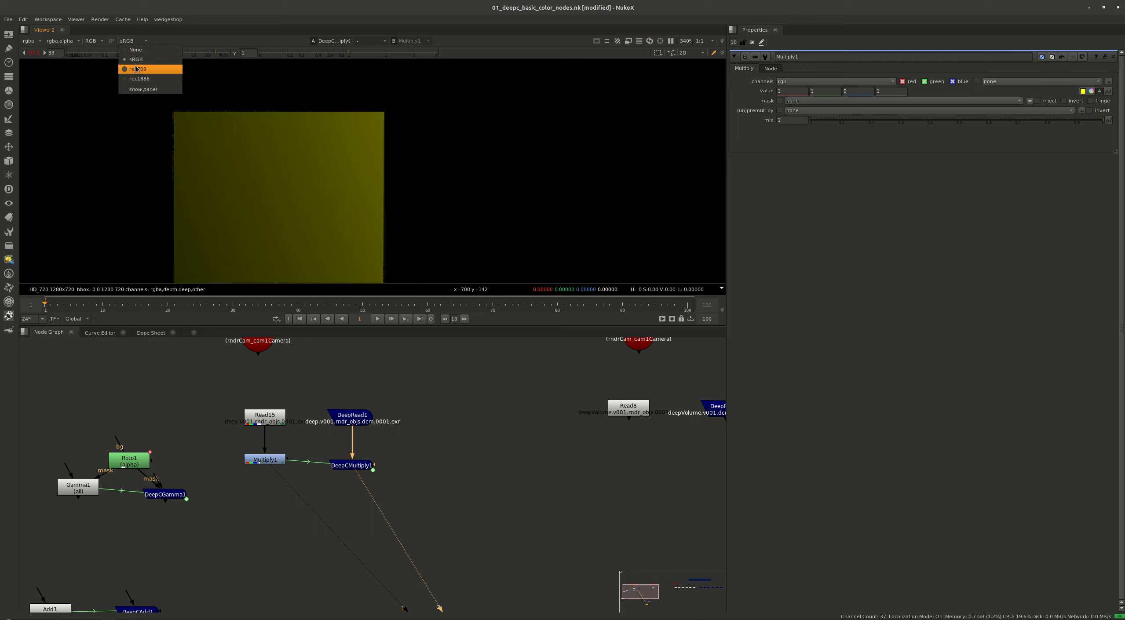
left_click(138, 52)
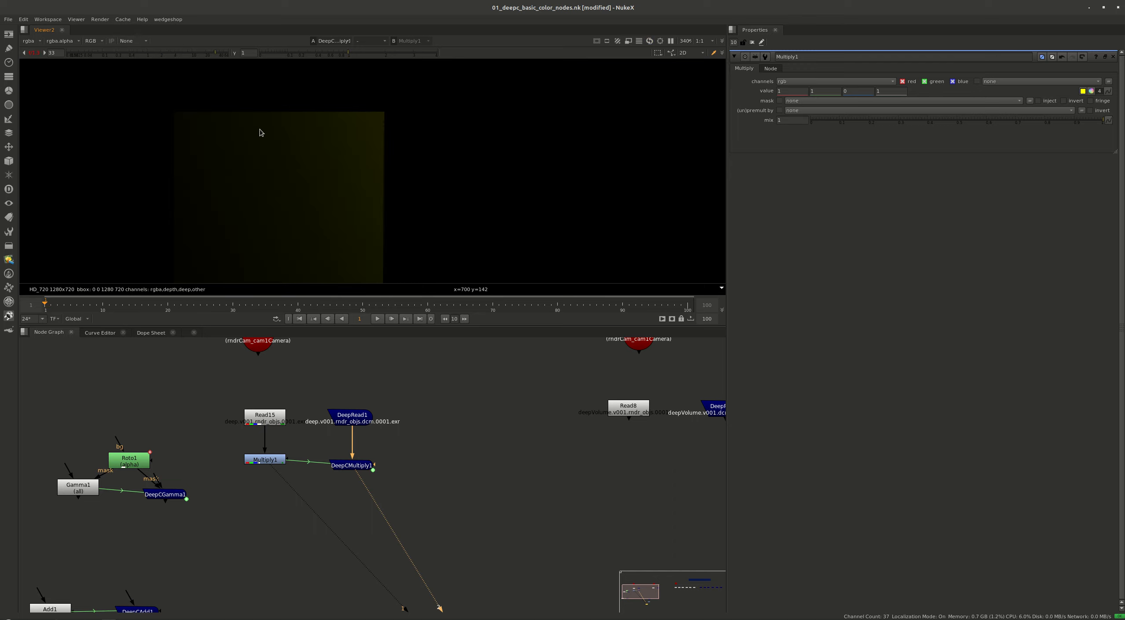
key("f")
scroll(369, 179, "up", 5)
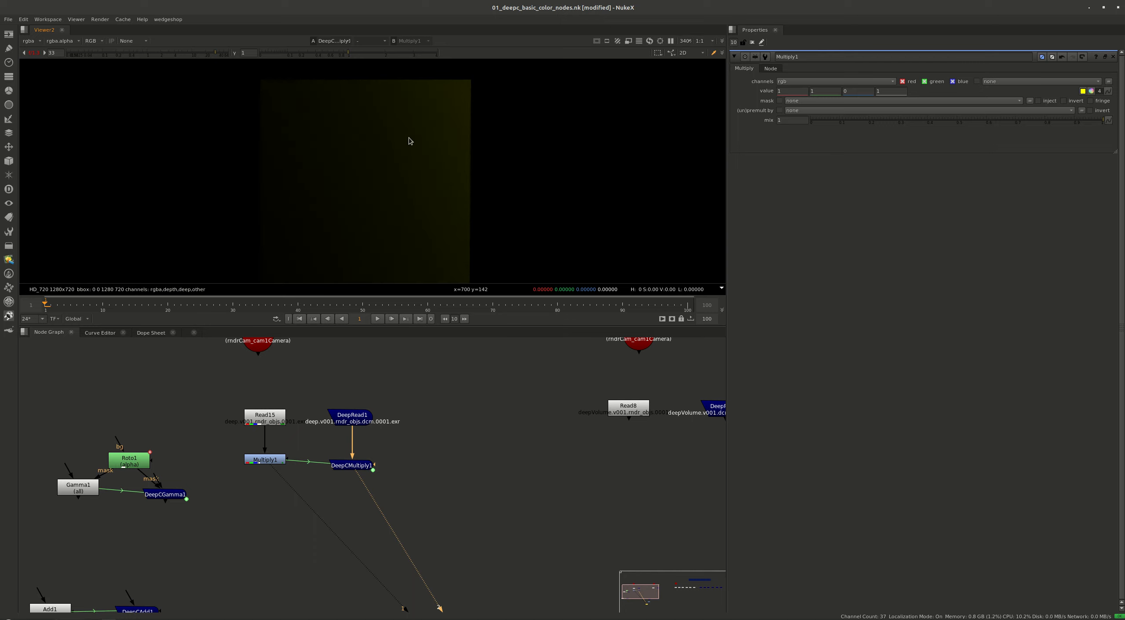
key("1")
scroll(455, 130, "down", 2)
middle_click_drag(602, 185, 709, 152)
Reset the viewer gain to its default and set the viewer process to sRGB
left_click(229, 54, "ctrl")
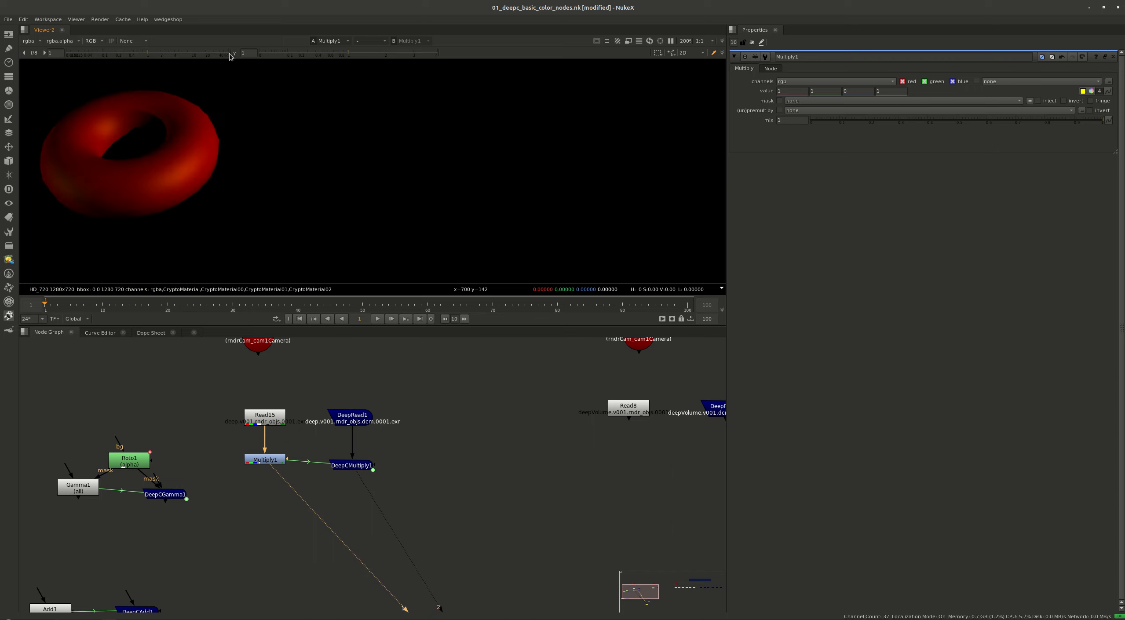
left_click(139, 41)
left_click(143, 68)
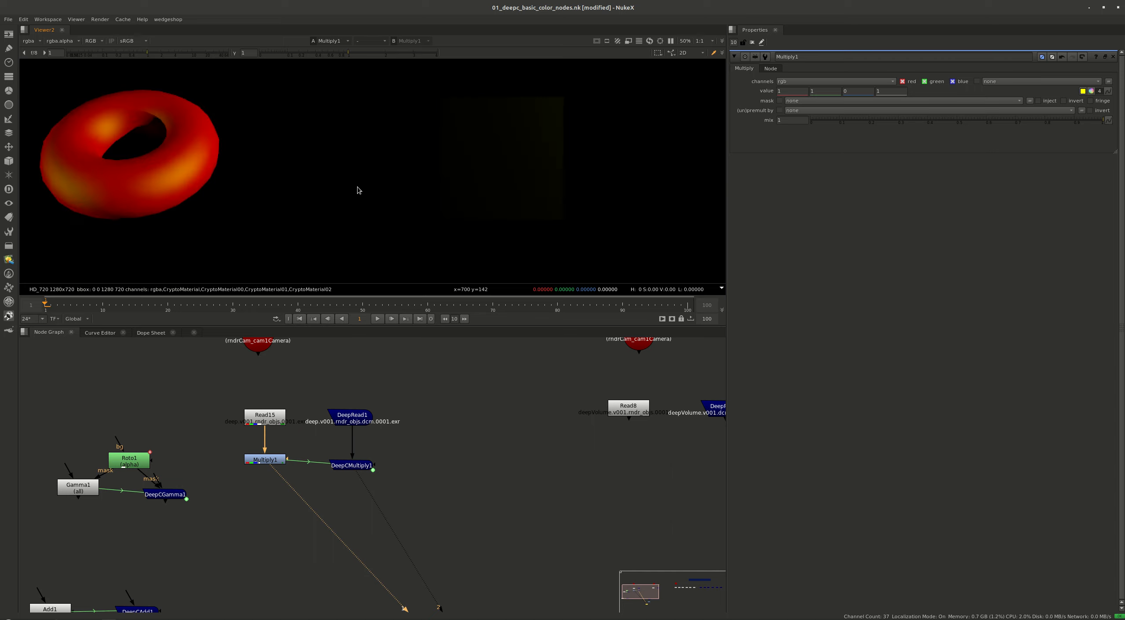
Add a Roto node between Multiply1 and DeepCMultiply1 and connect it to both mask inputs
key("f")
scroll(304, 479, "up", 3)
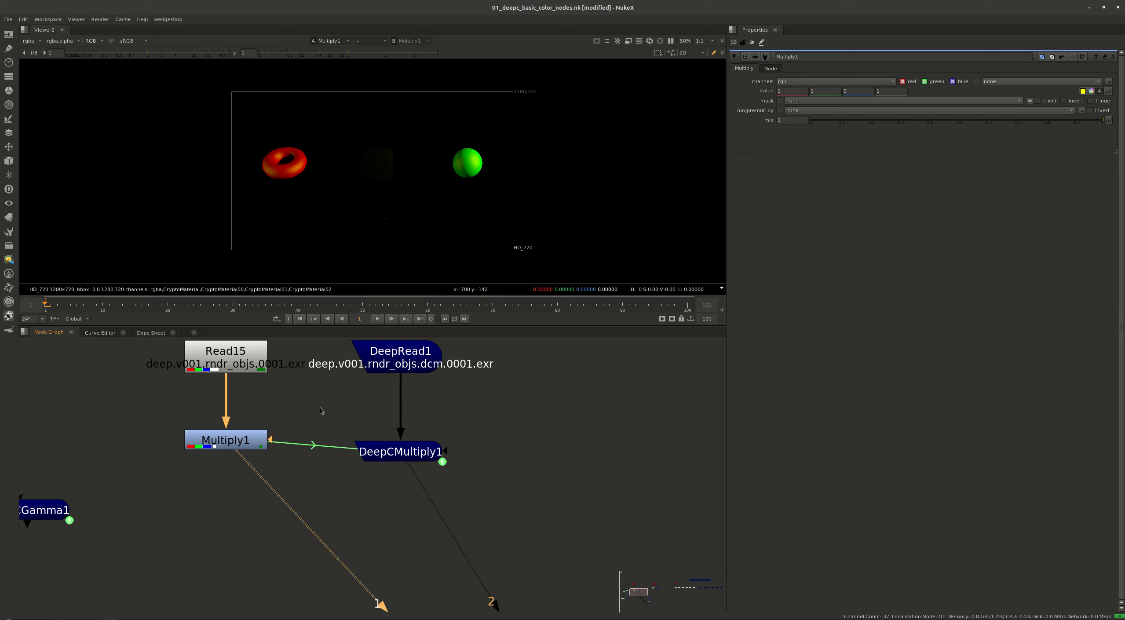
key("o")
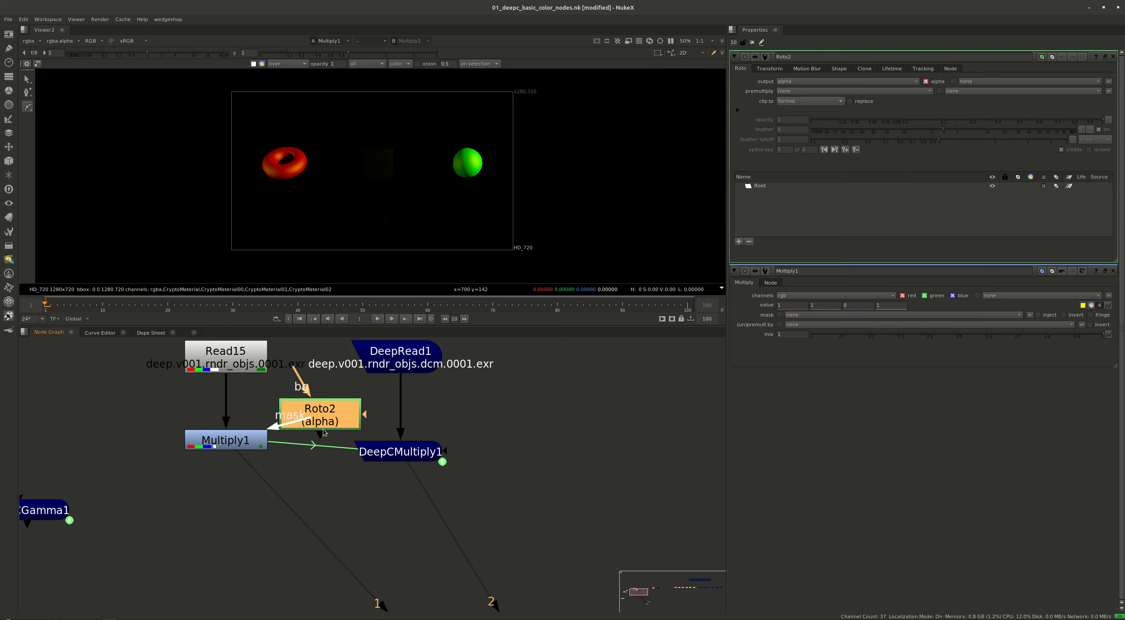
left_click_drag(324, 433, 443, 453)
left_click_drag(321, 408, 321, 399)
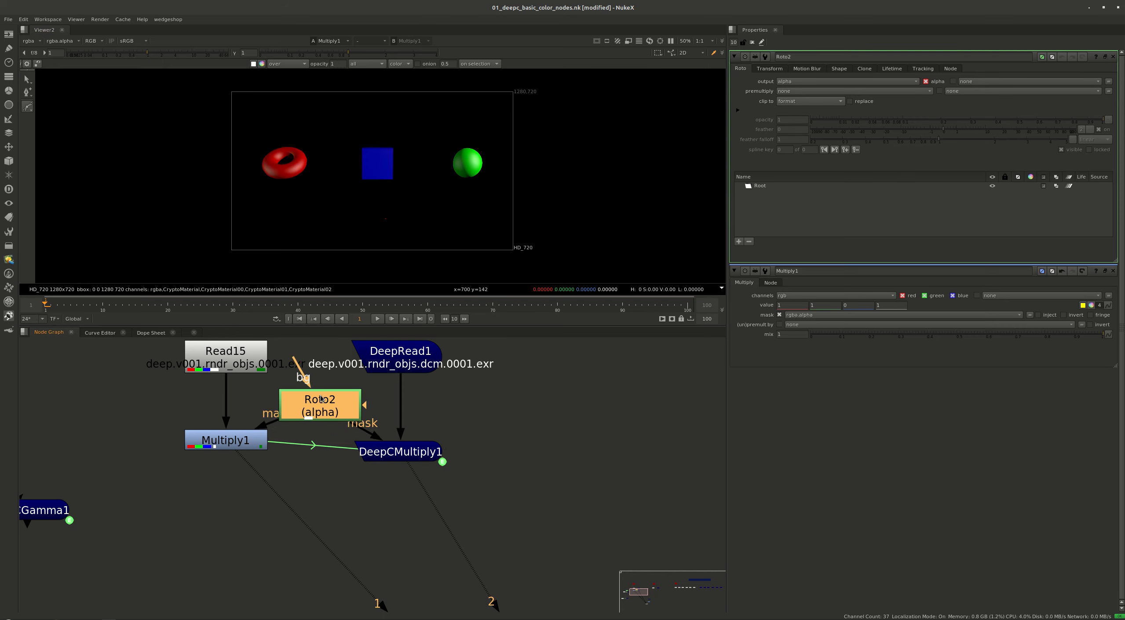
Open DeepCMultiply1's properties and draw a closed three-point Bezier mask around the green sphere
double_click(406, 453)
left_click(433, 143)
left_click(466, 215)
left_click(499, 133)
key("Return")
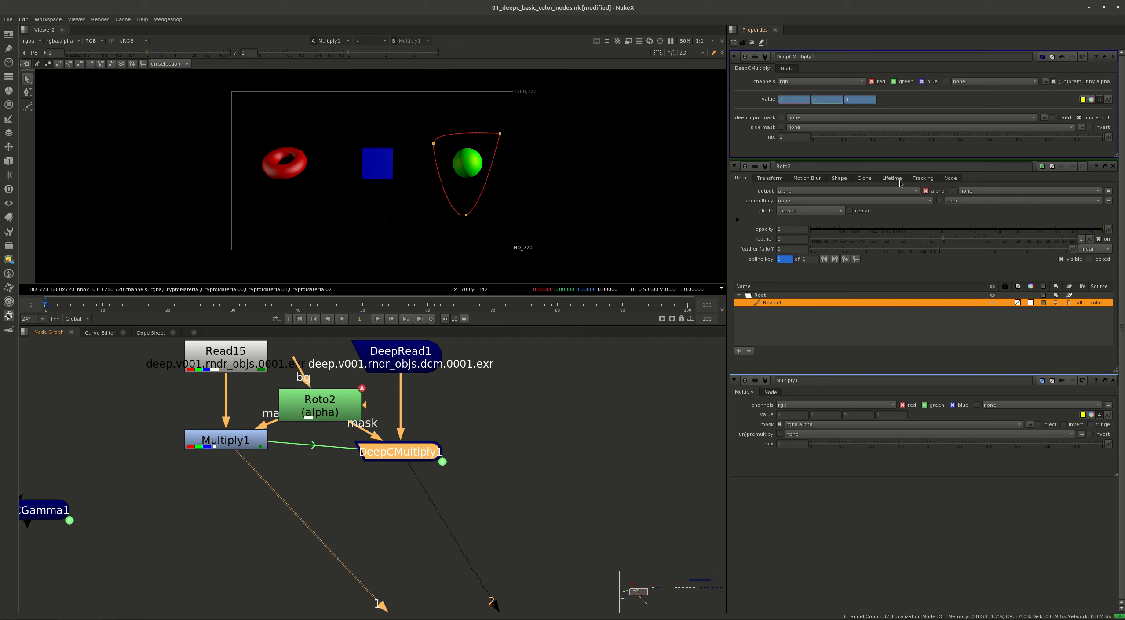
Set DeepCMultiply1's side mask to rgba.alpha and check its viewed result by disabling and re-enabling the node
left_click(795, 127)
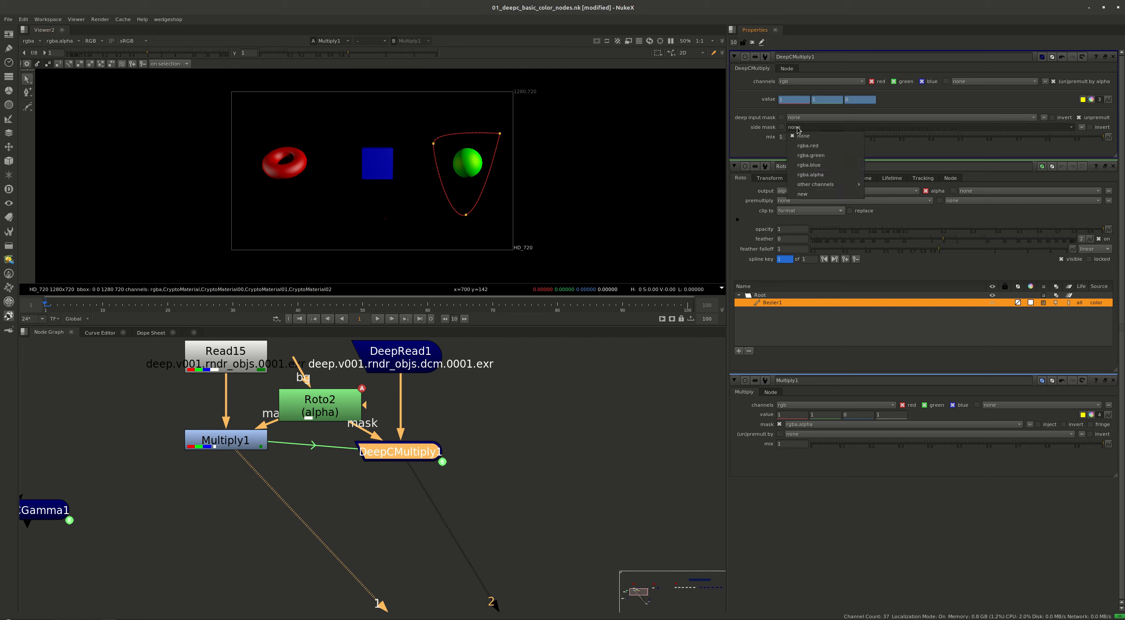
left_click(813, 193)
left_click(400, 457)
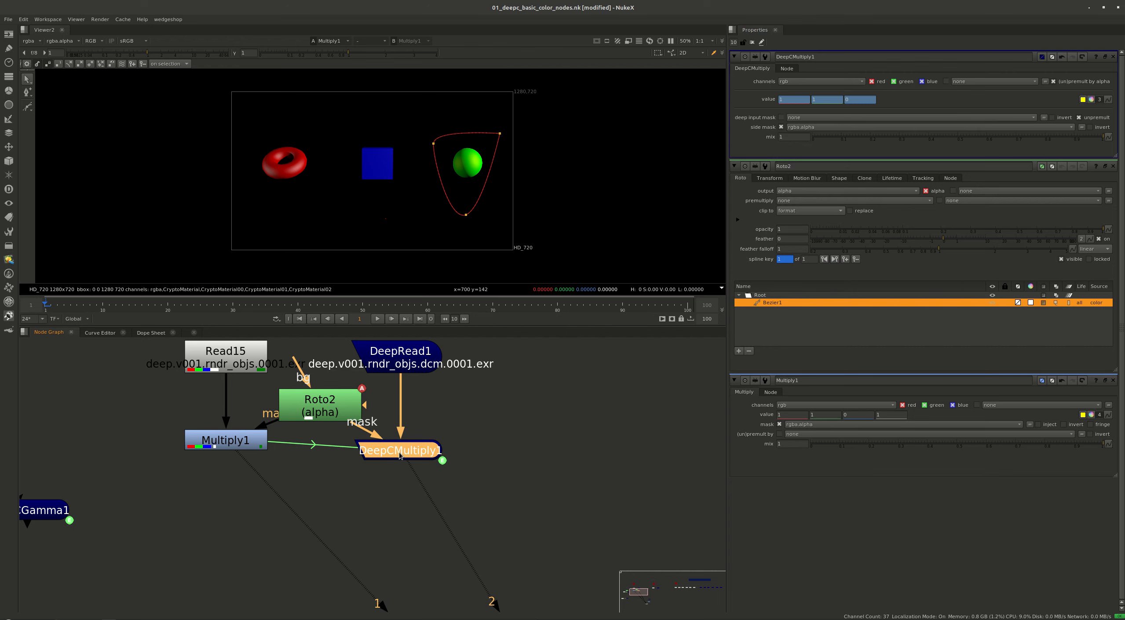
key("2")
key("d")
key("d")
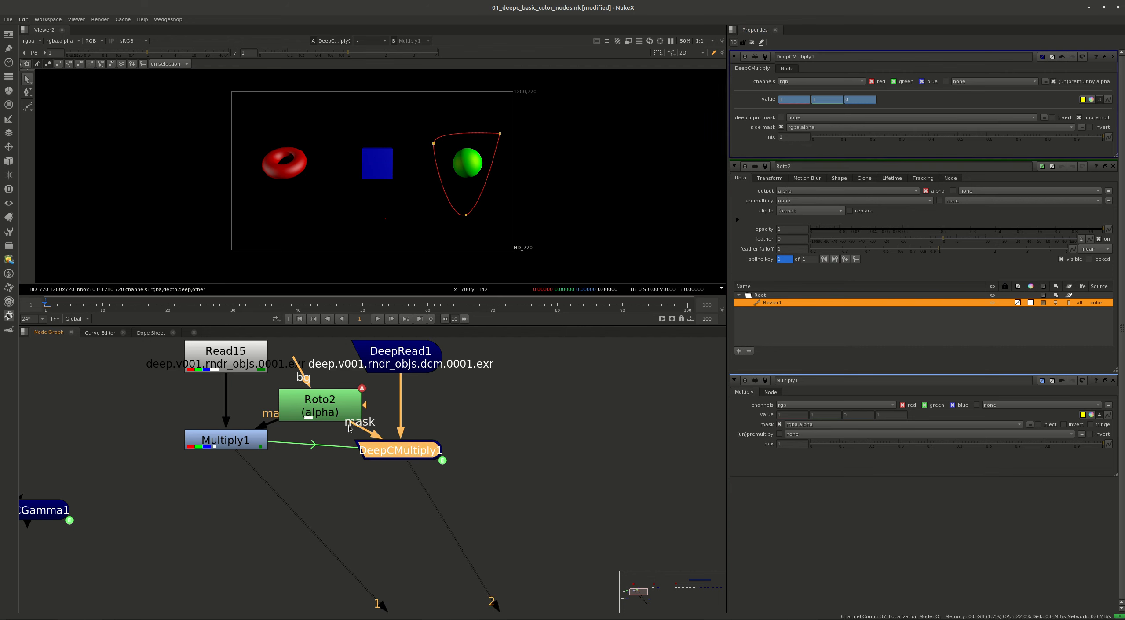
Set Multiply1's blue value to 10 and green value to 0, and compare its masked result with DeepCMultiply1's
left_click(219, 451)
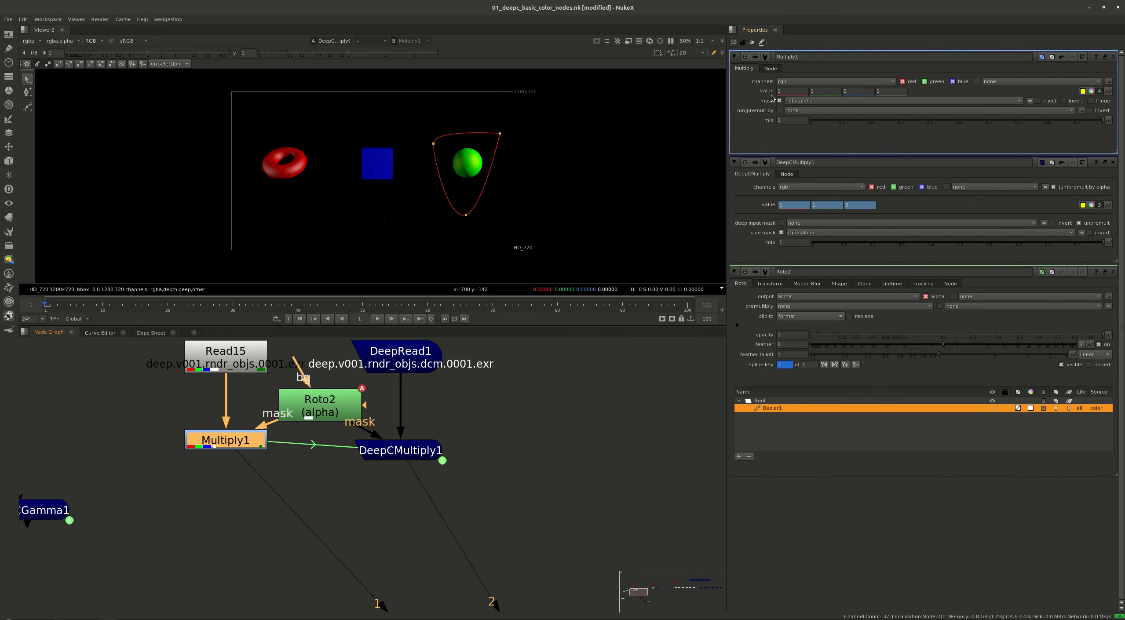
left_click(858, 92)
key("Return")
key("shift+Tab")
type("0")
key("Return")
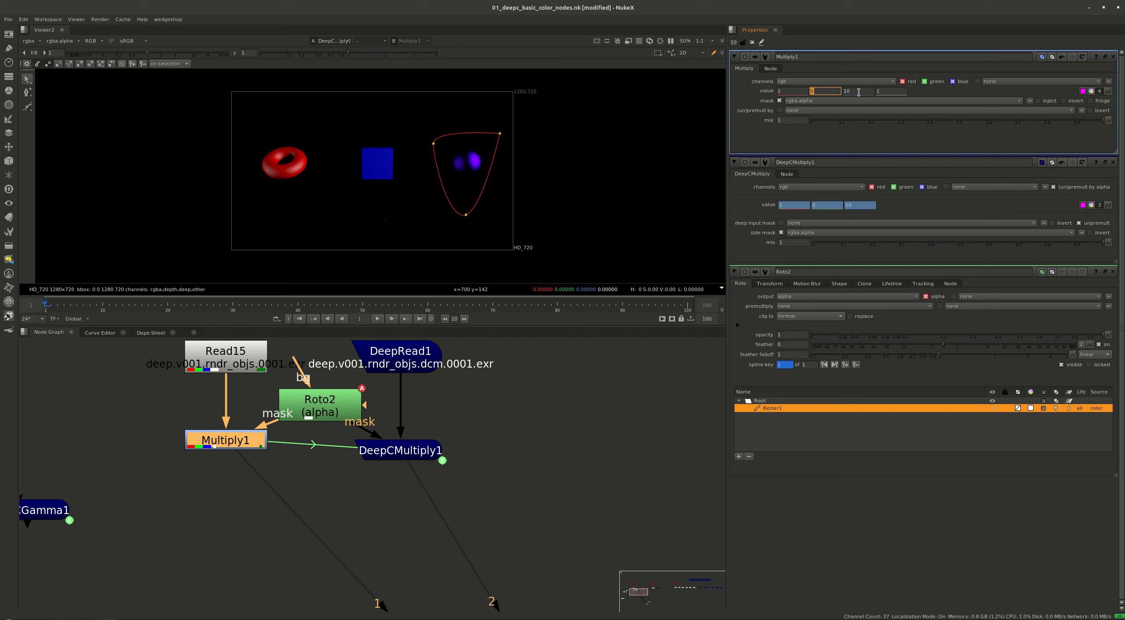
left_click(396, 451)
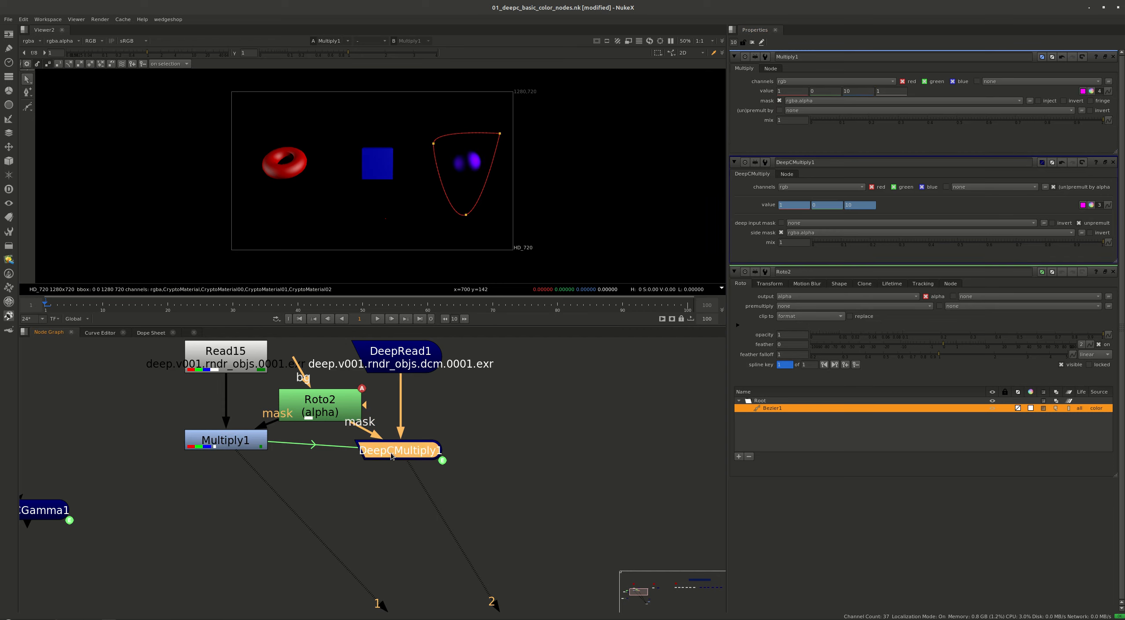
left_click(403, 455)
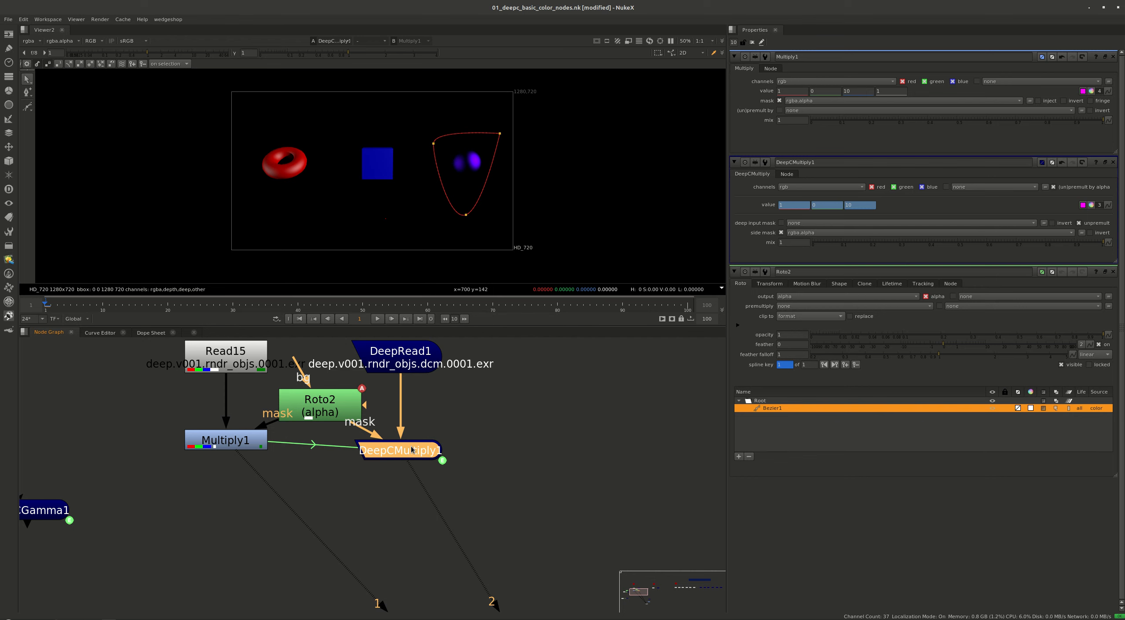
Move the Roto node slightly higher, then choose other.AB as DeepCMultiply1's deep input mask and switch that mask off
double_click(397, 445)
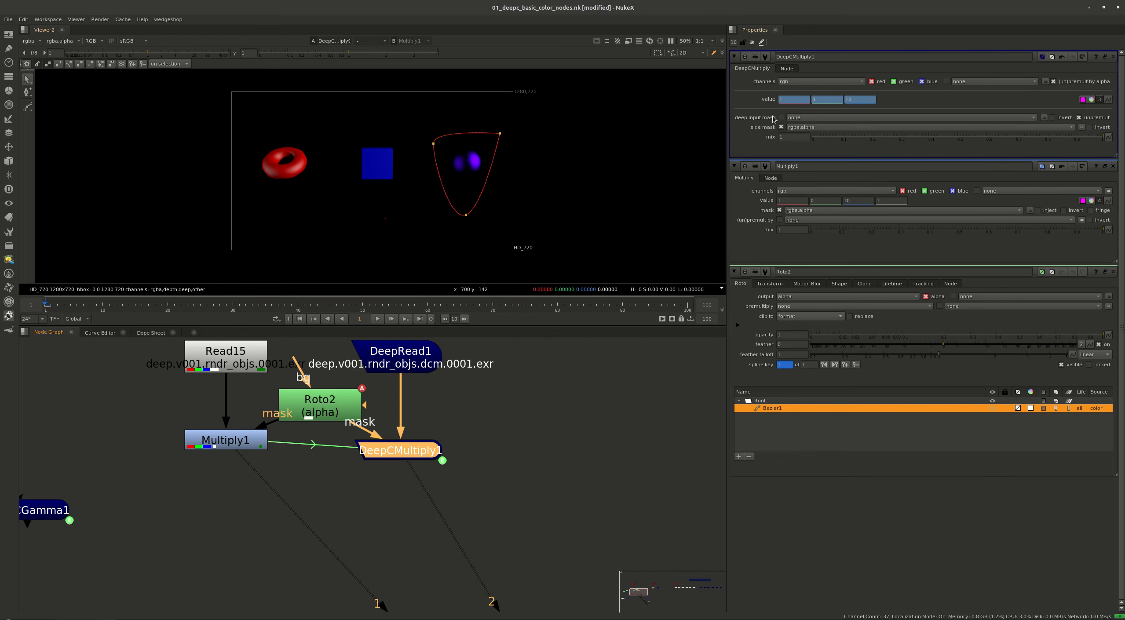
left_click_drag(352, 407, 358, 392)
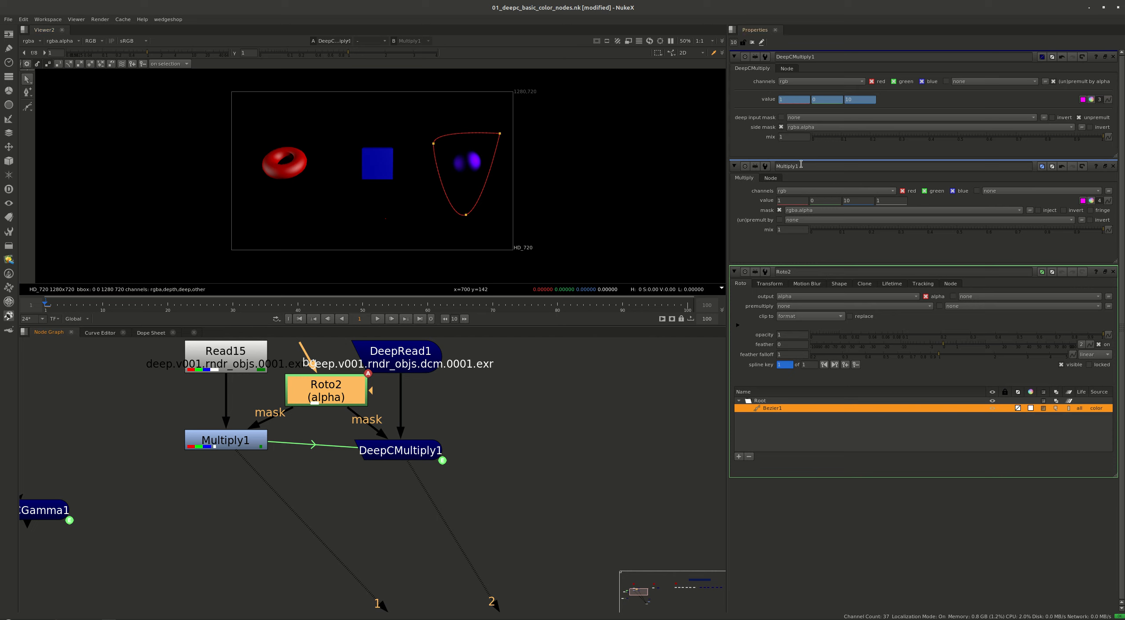
left_click(813, 118)
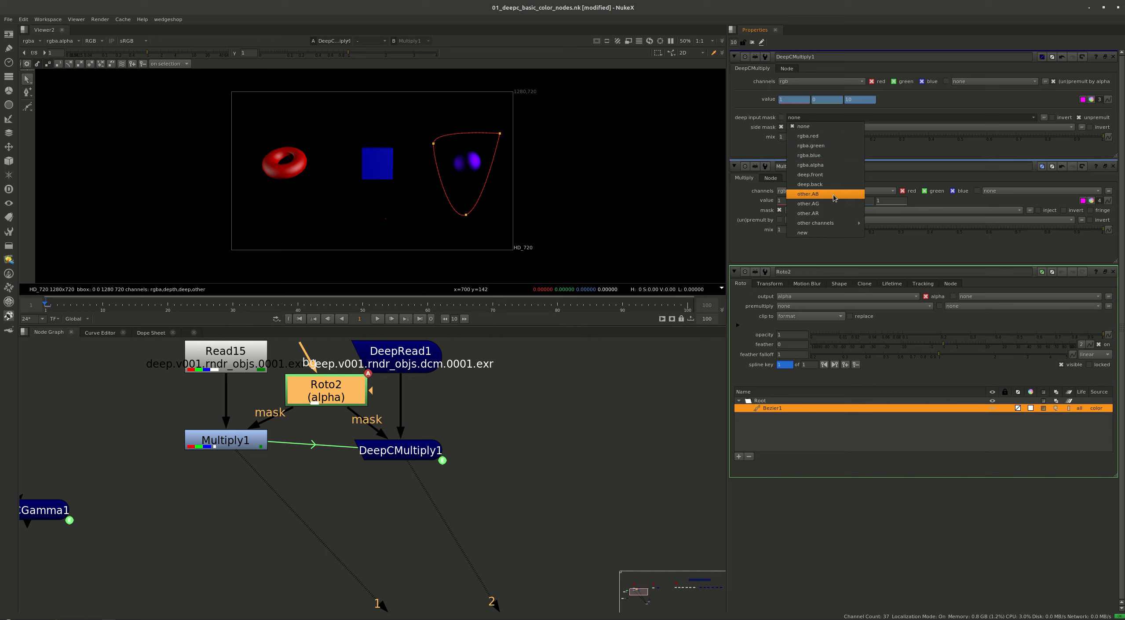
left_click(833, 196)
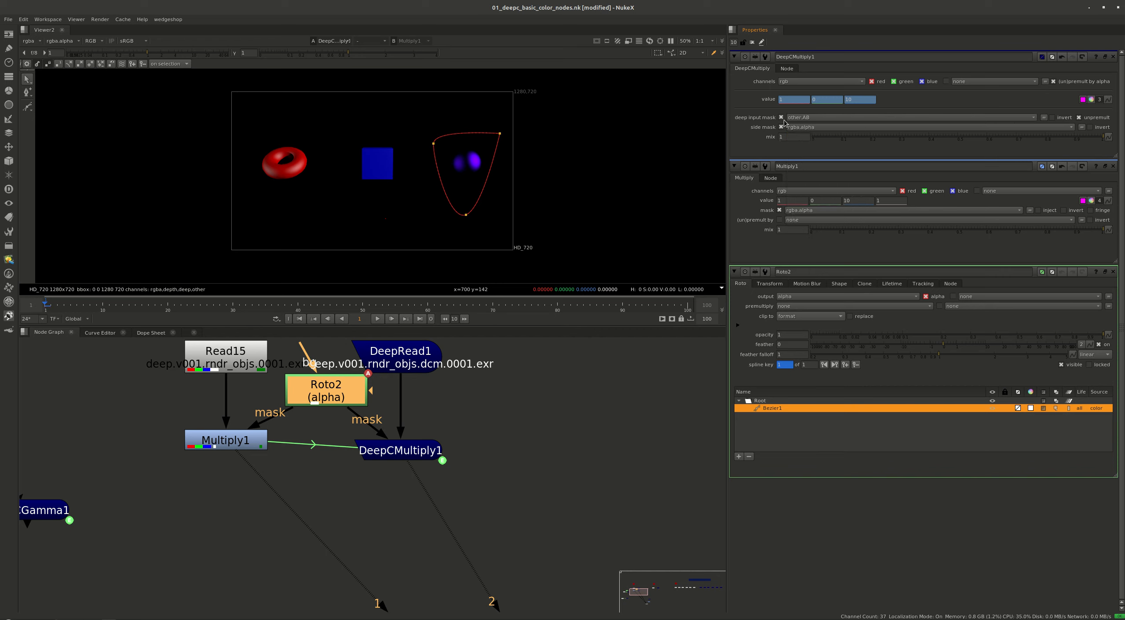
left_click(667, 462)
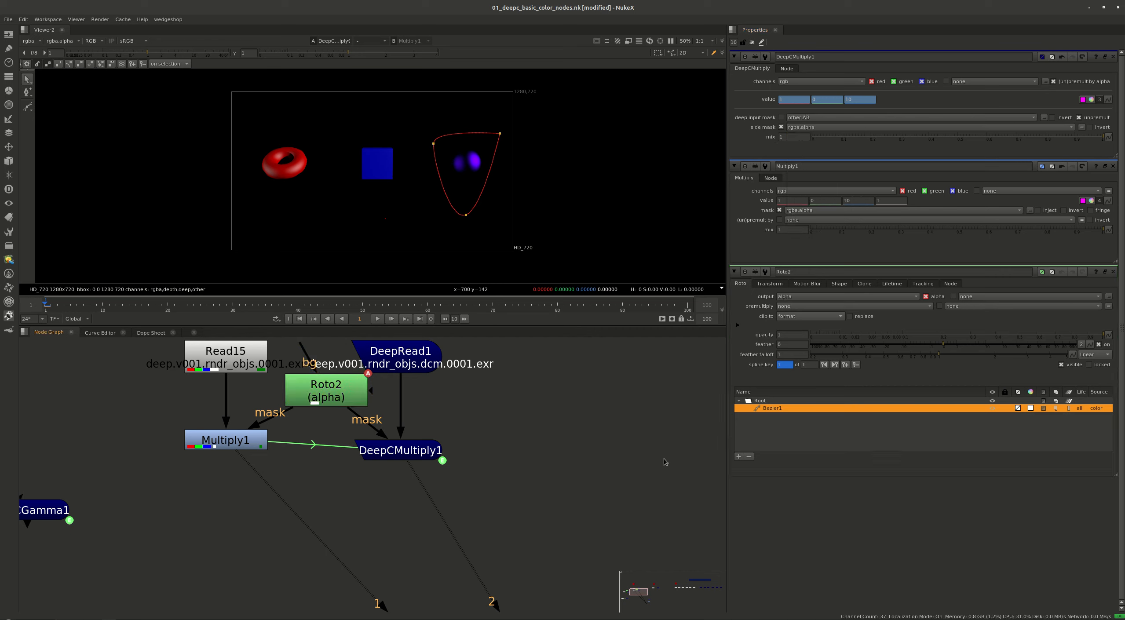
Select the Multiply, Roto and DeepCMultiply nodes, extract them from the render inputs and park the group above the gamma nodes
scroll(438, 484, "down", 5)
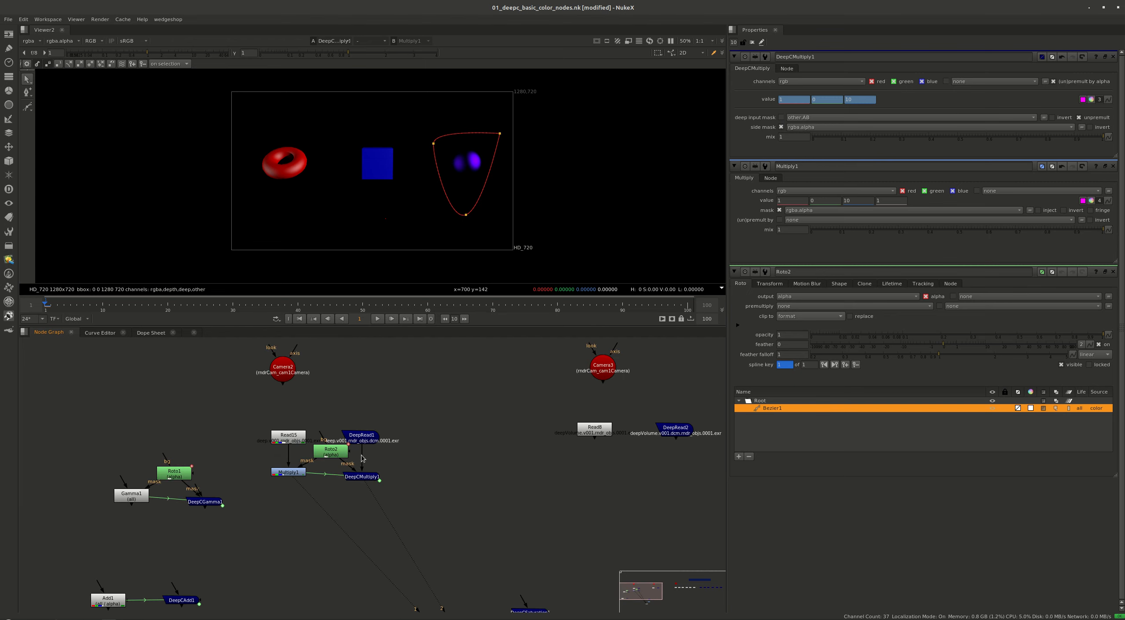
left_click_drag(392, 443, 242, 503)
scroll(423, 482, "down", 5)
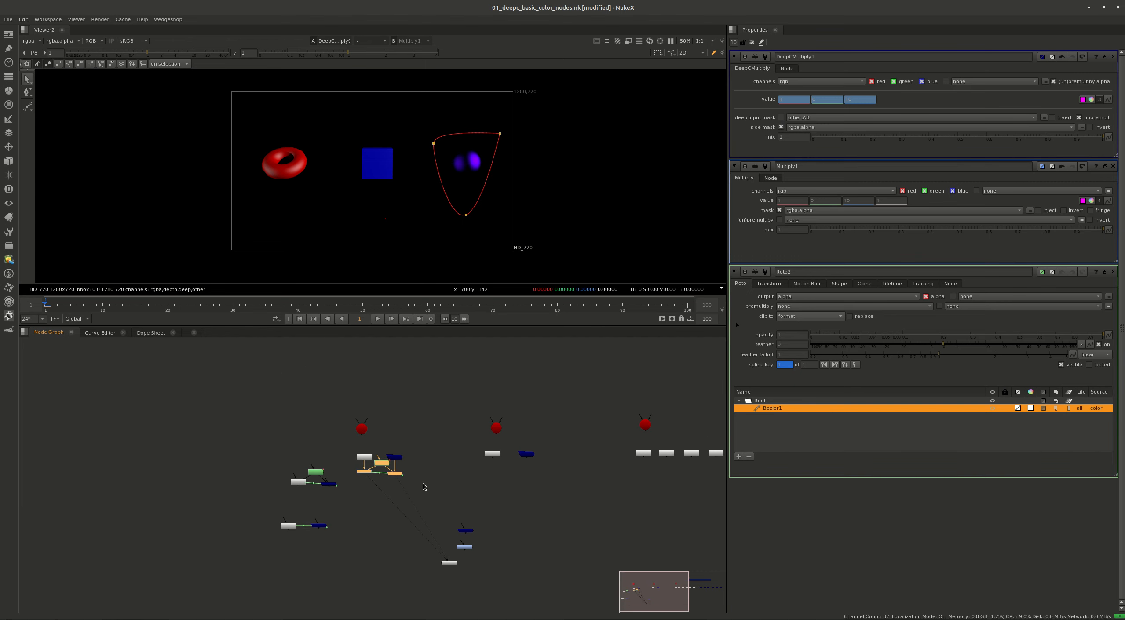
key("ctrl+shift+x")
left_click_drag(369, 417, 288, 400)
middle_click_drag(493, 435, 360, 425)
Connect Saturation1 to Read15 and DeepCSaturation1 to DeepRead1, and open the properties of both saturation nodes
scroll(265, 459, "up", 3)
left_click_drag(450, 439, 326, 510)
left_click_drag(376, 480, 225, 382)
middle_click_drag(242, 416, 306, 514)
left_click(306, 483)
left_click_drag(278, 457, 289, 426)
left_click_drag(283, 498, 371, 510)
key("Return")
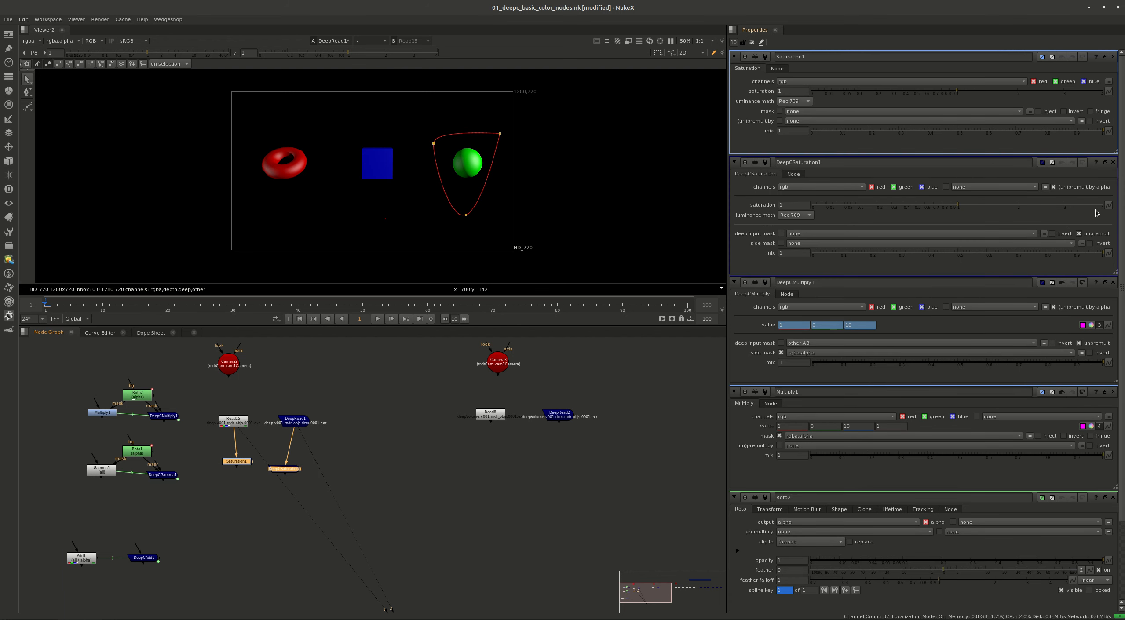
Link DeepCSaturation1's saturation to Saturation1's and connect both nodes to the viewer for comparison
left_click_drag(1108, 91, 1108, 205, "ctrl")
left_click(245, 461)
key("1")
left_click_drag(284, 470, 285, 469)
key("2")
scroll(303, 133, "up", 1)
scroll(303, 137, "up", 4)
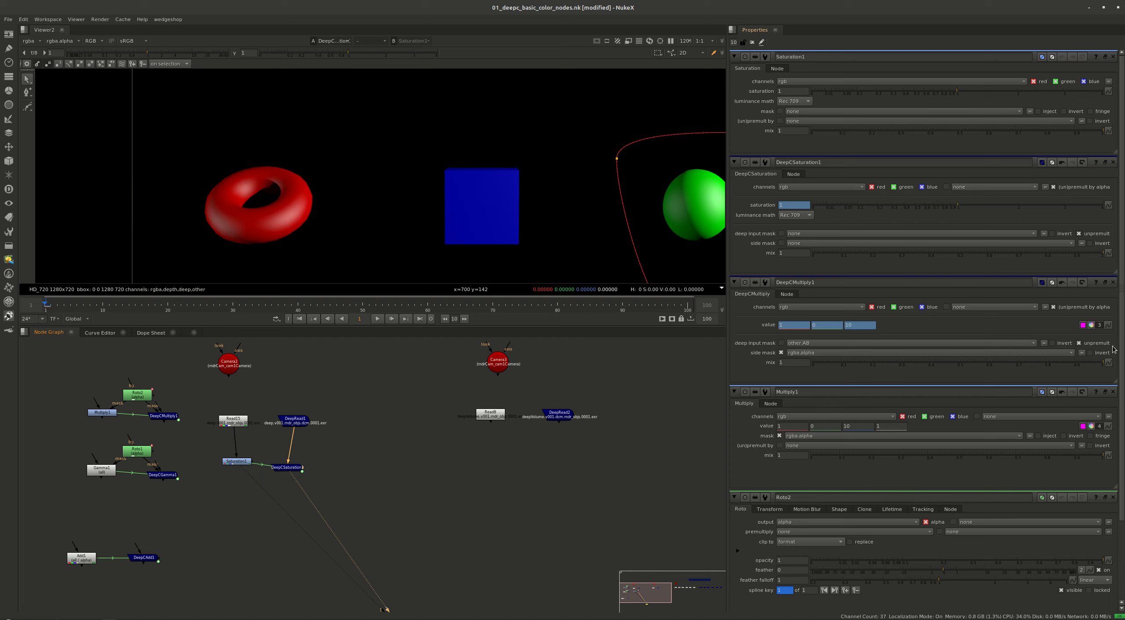
Close the leftover multiply and roto properties, set Saturation1's saturation to 0.145 and compare both results on the torus
left_click(1113, 282)
left_click(1113, 282)
left_click(1113, 282)
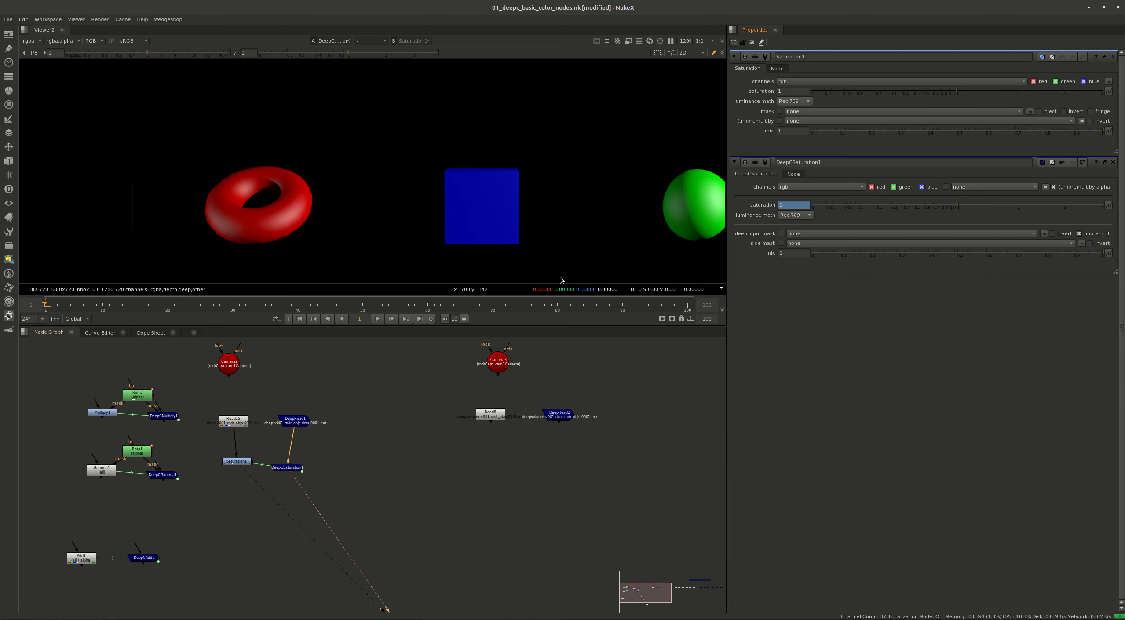
left_click(867, 93)
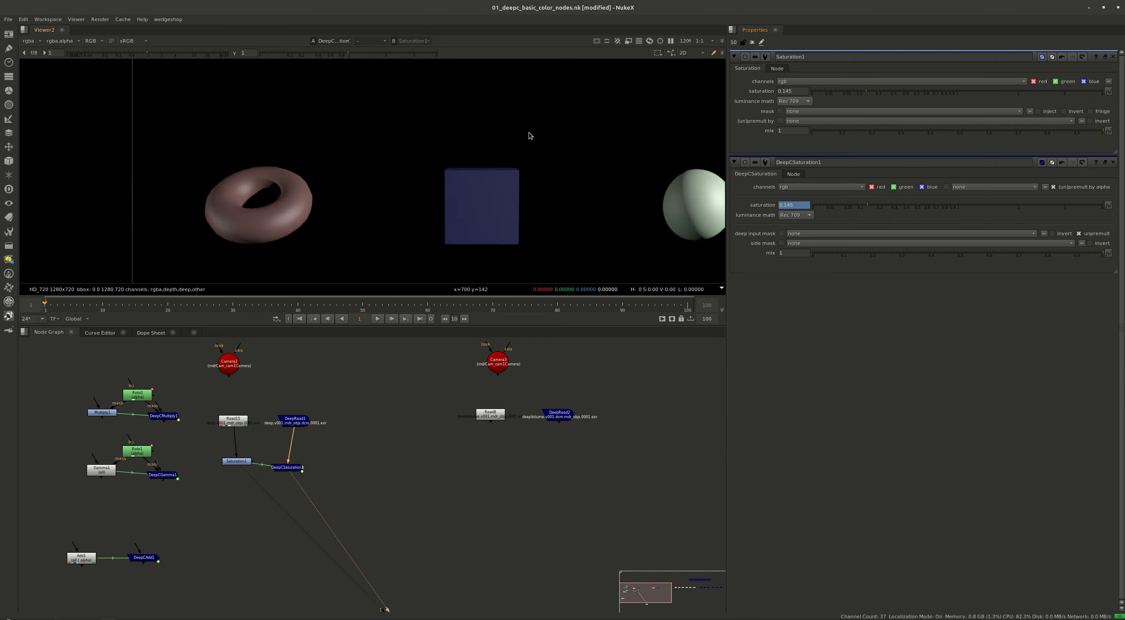
scroll(240, 215, "up", 5)
key("2")
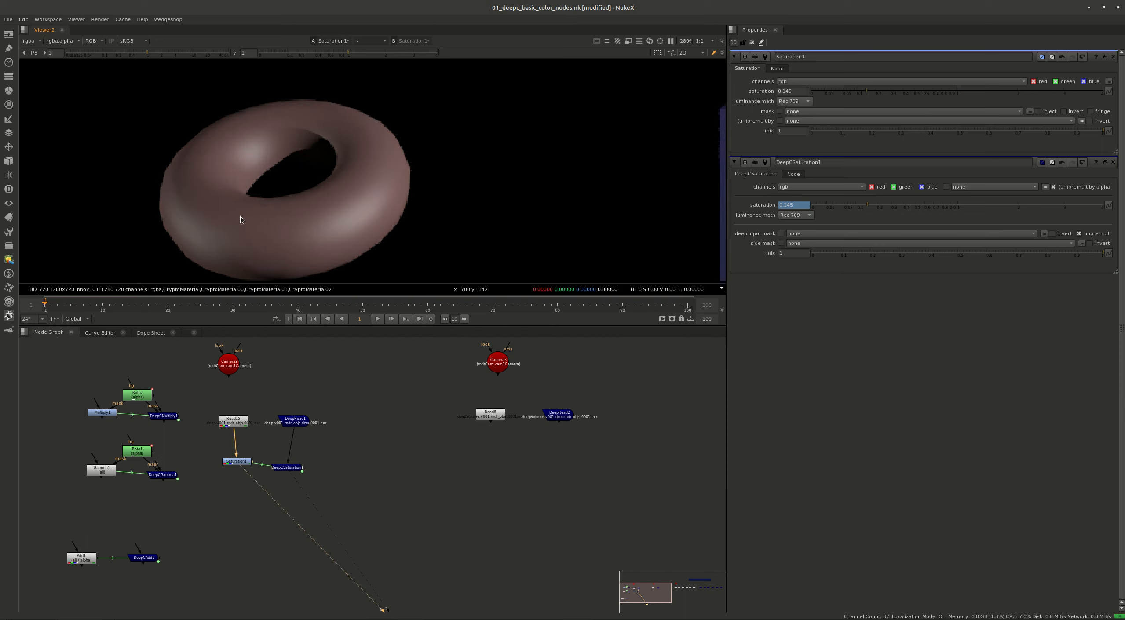
key("1")
Set the luminance math of both DeepCSaturation1 and Saturation1 to Ccir 601
left_click(807, 216)
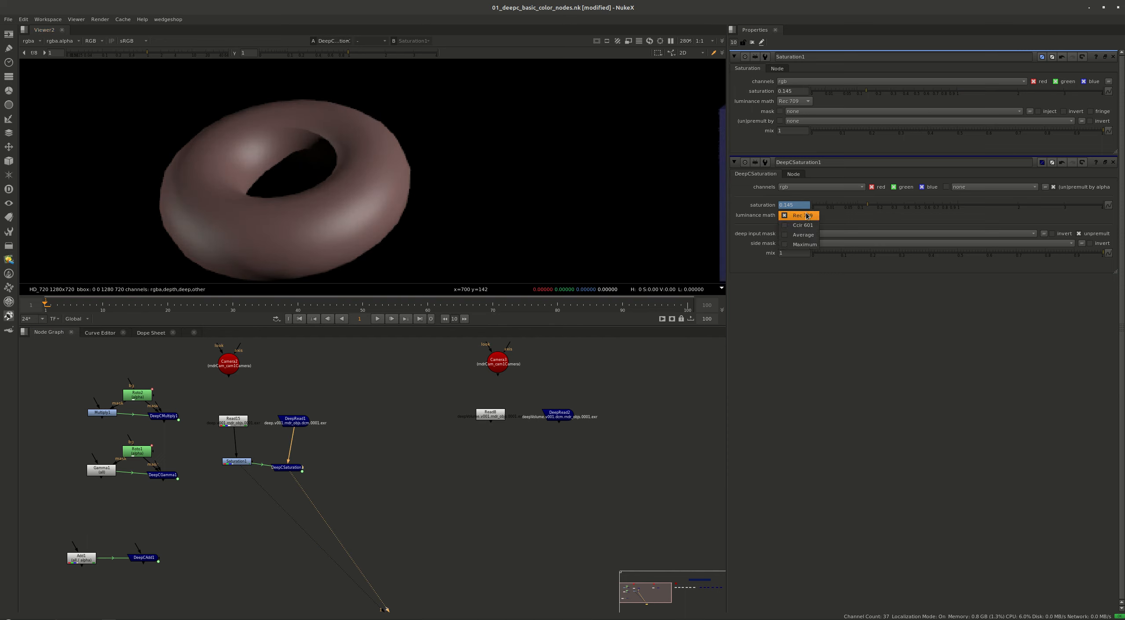
left_click(796, 225)
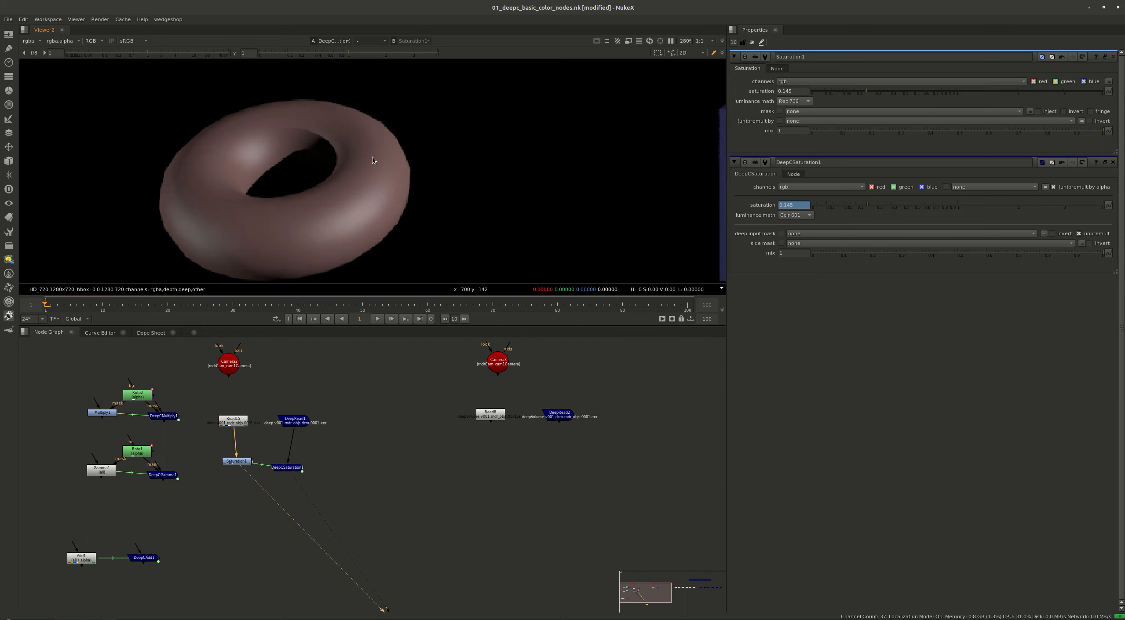
left_click(794, 101)
left_click(796, 111)
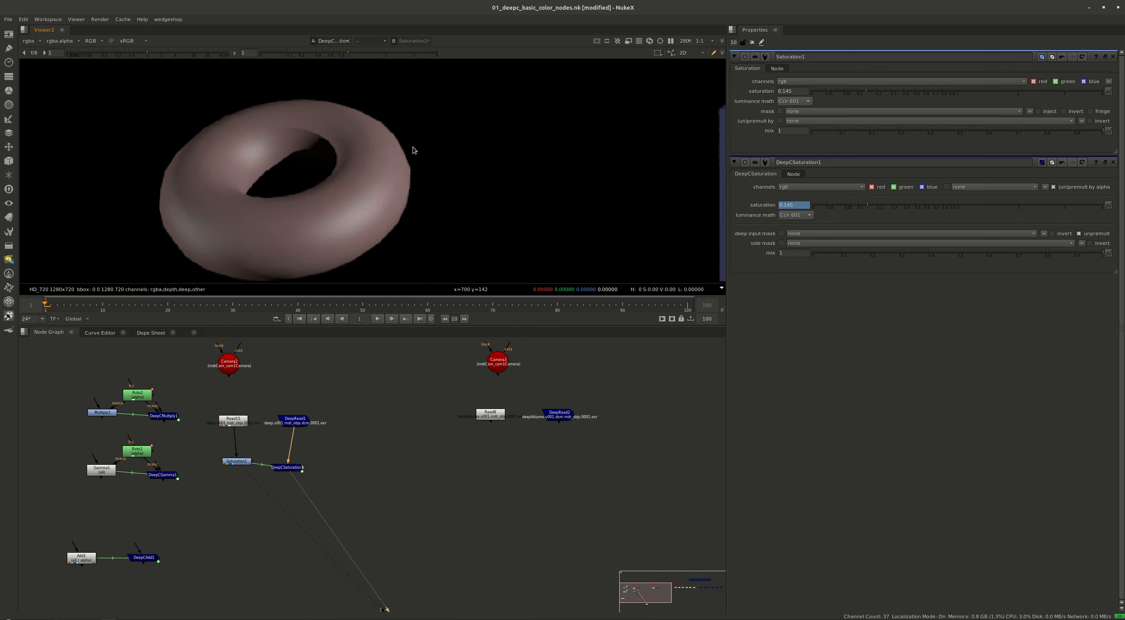
Set the luminance math of both saturation nodes to Average and compare their results in the viewer
left_click(807, 101)
left_click(800, 111)
left_click(796, 215)
left_click(797, 225)
key("2")
key("1")
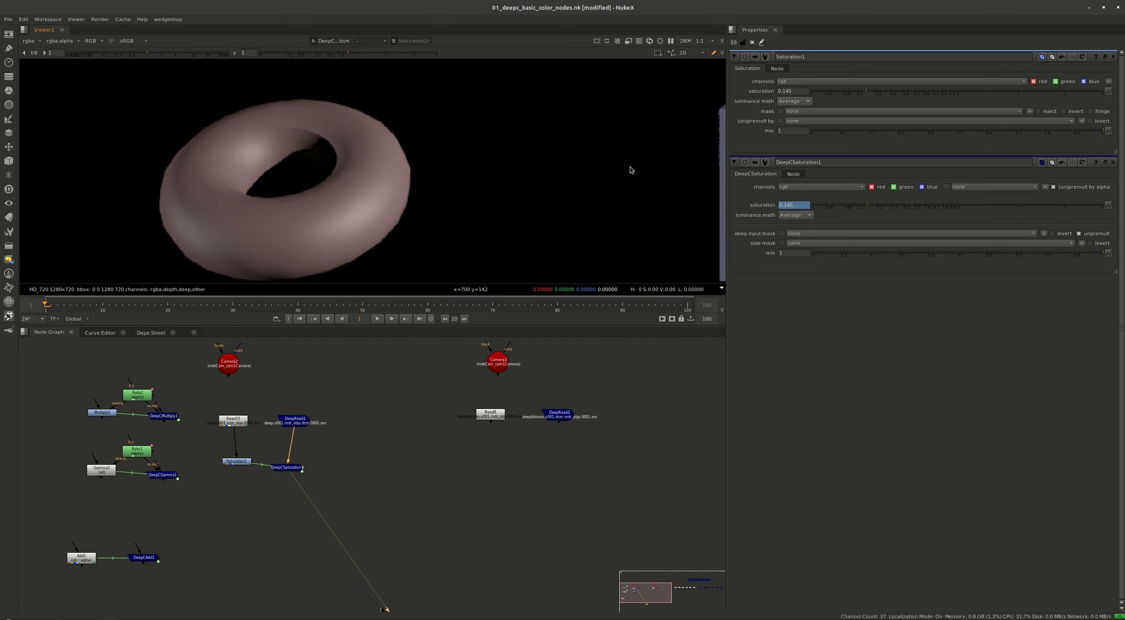
Set the luminance math of both saturation nodes to Maximum and compare their results across the rendered objects
left_click(808, 104)
left_click(800, 111)
left_click(796, 216)
left_click(797, 227)
key("2")
key("1")
middle_click_drag(422, 215, 105, 193)
scroll(327, 176, "down", 4)
Add a Roto node beside DeepCSaturation1 and connect it to the mask inputs of DeepCSaturation1 and Saturation1
scroll(307, 467, "up", 3)
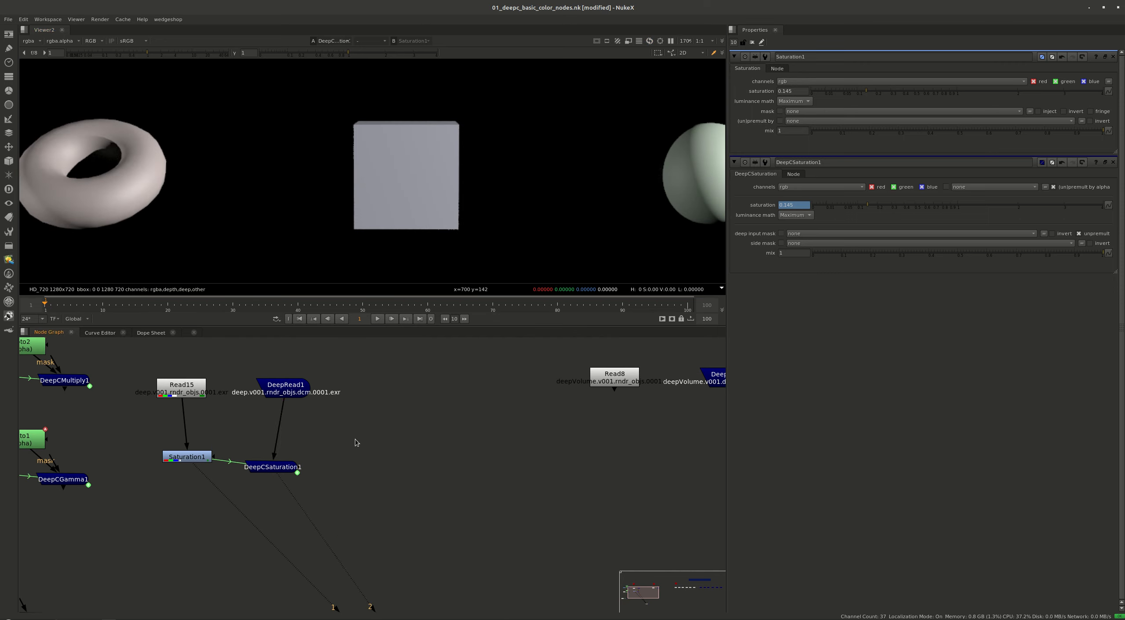
key("o")
left_click_drag(300, 465, 364, 442)
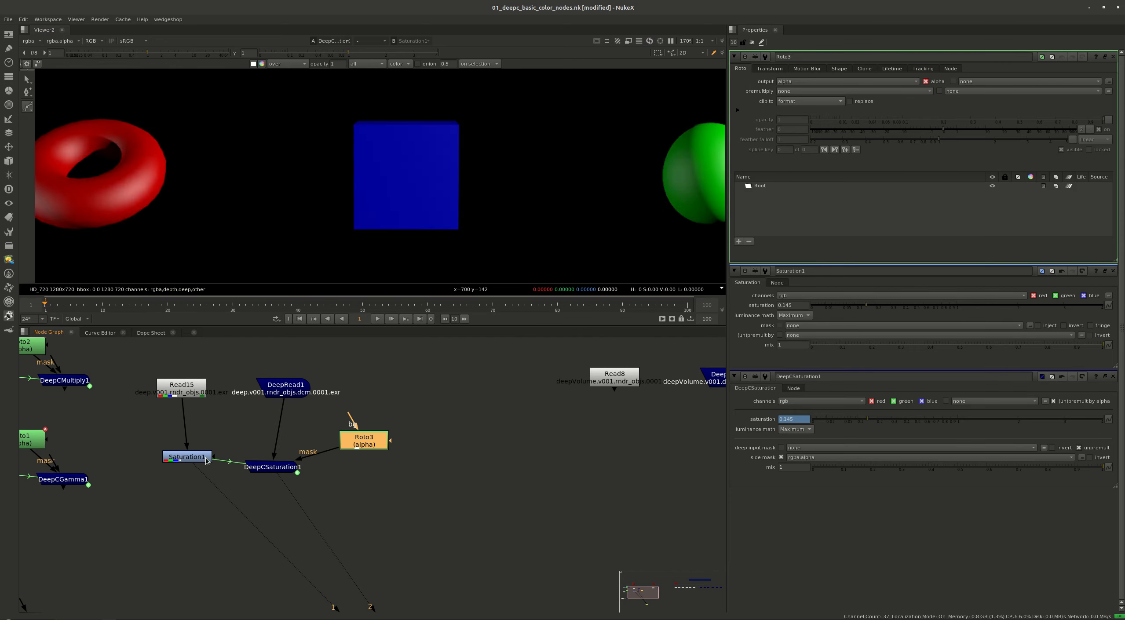
left_click_drag(213, 457, 373, 444)
Draw a closed four-point Bezier mask around the blue cube
scroll(357, 197, "down", 4)
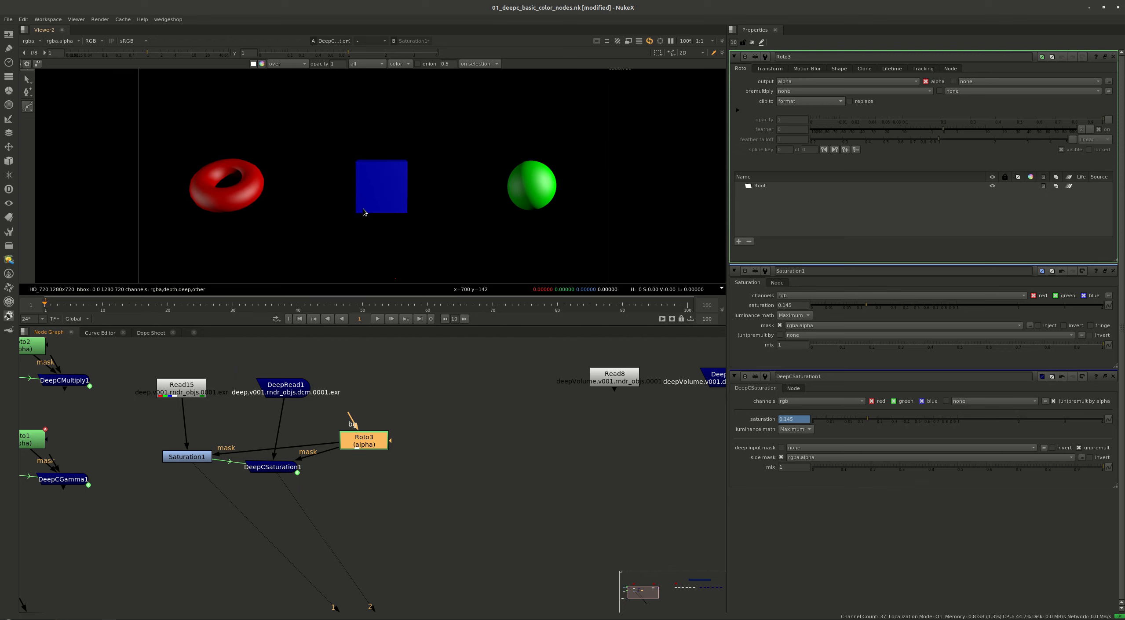
left_click(323, 244)
left_click(340, 136)
left_click(458, 114)
left_click(437, 237)
left_click(323, 244)
View the Roto node's output, then compare the masked results of Saturation1 and DeepCSaturation1
key("1")
left_click(351, 479)
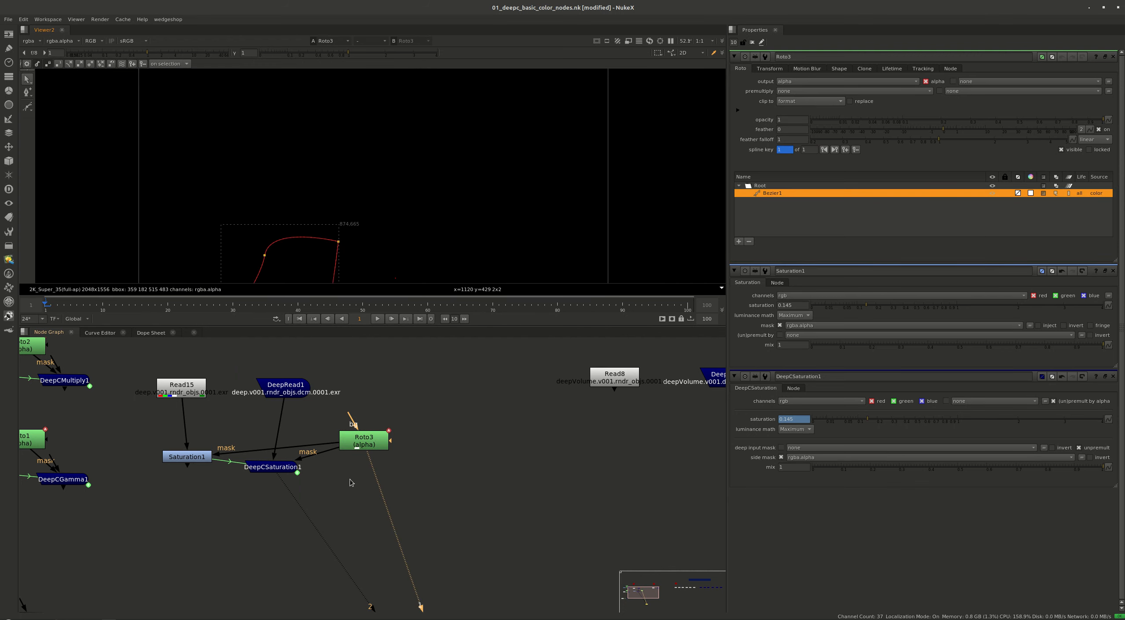
left_click(198, 460)
key("1")
left_click(226, 474)
left_click(257, 471)
key("1")
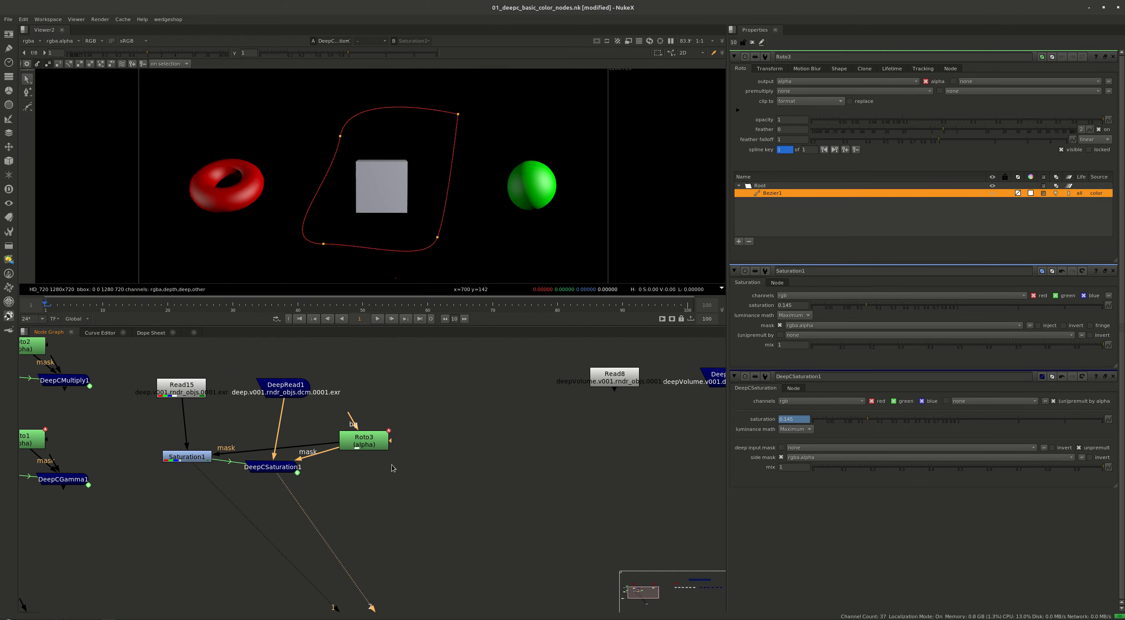
Close all open node property panels
scroll(242, 411, "down", 5)
left_click(342, 458)
middle_click_drag(315, 459, 391, 476)
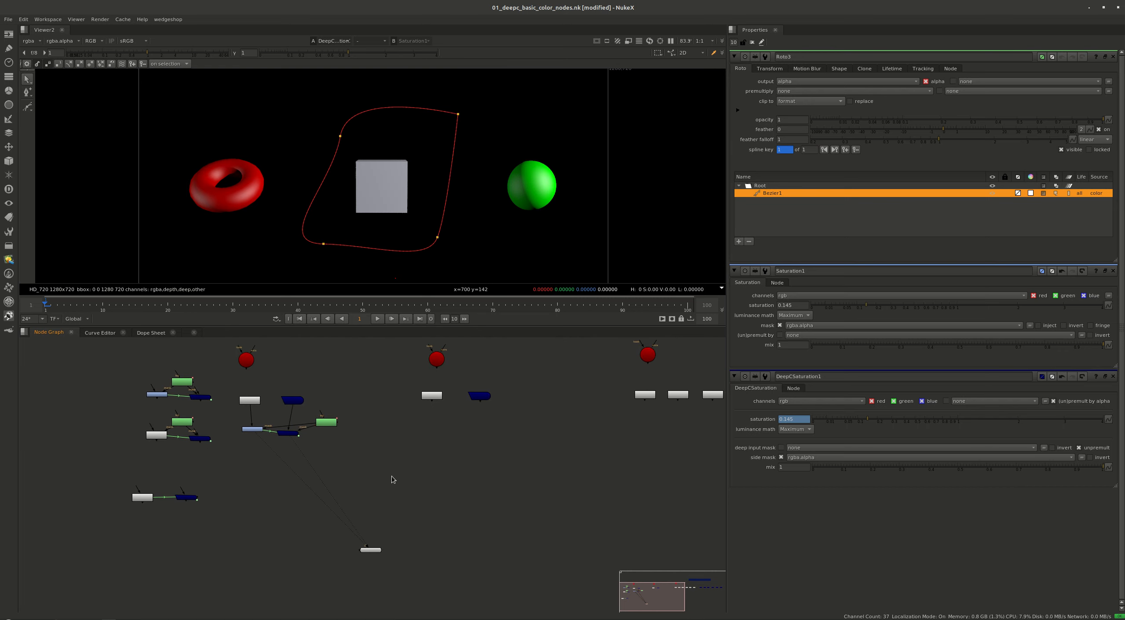
left_click(752, 42)
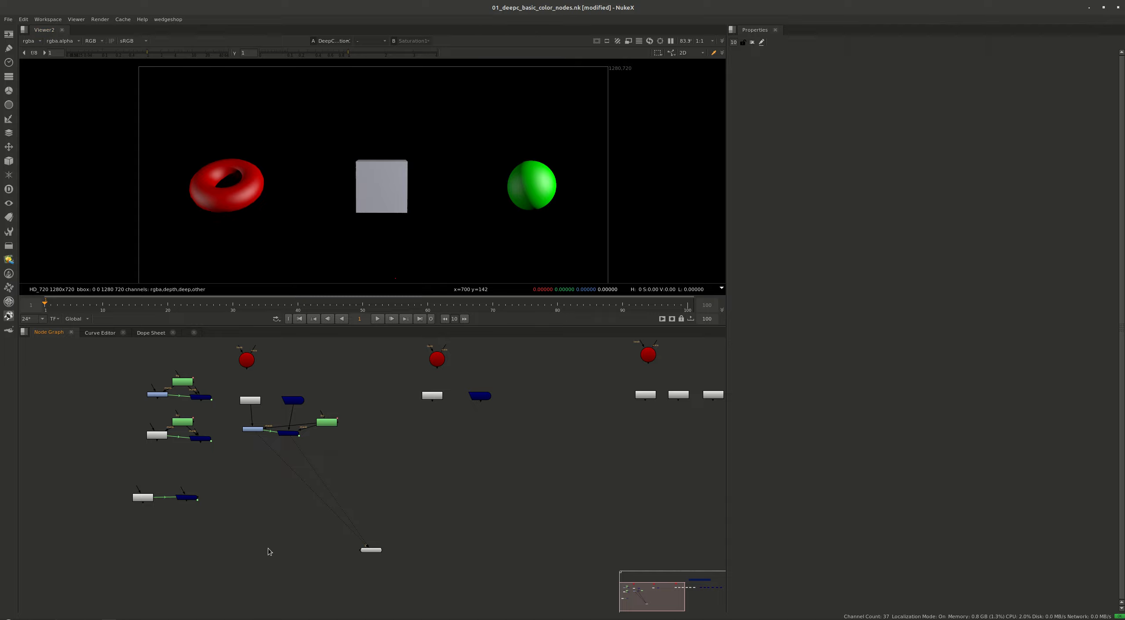
middle_click_drag(256, 508, 308, 495)
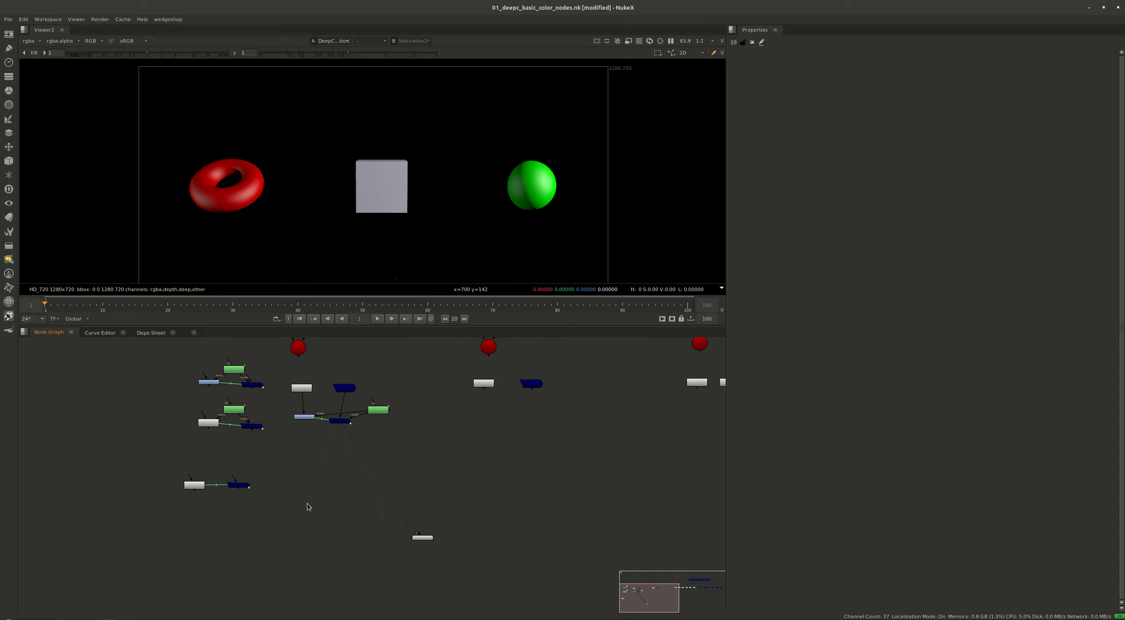